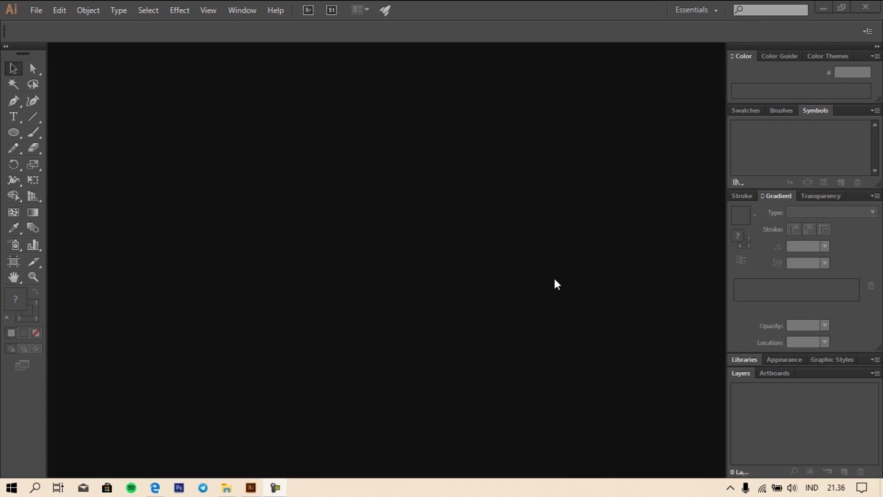
Start a new document and name it CABE
click(36, 9)
click(52, 23)
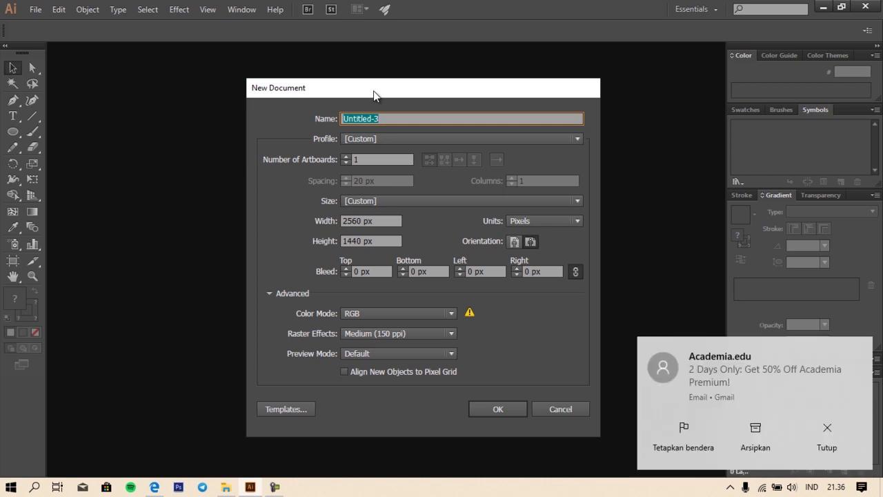
click(814, 420)
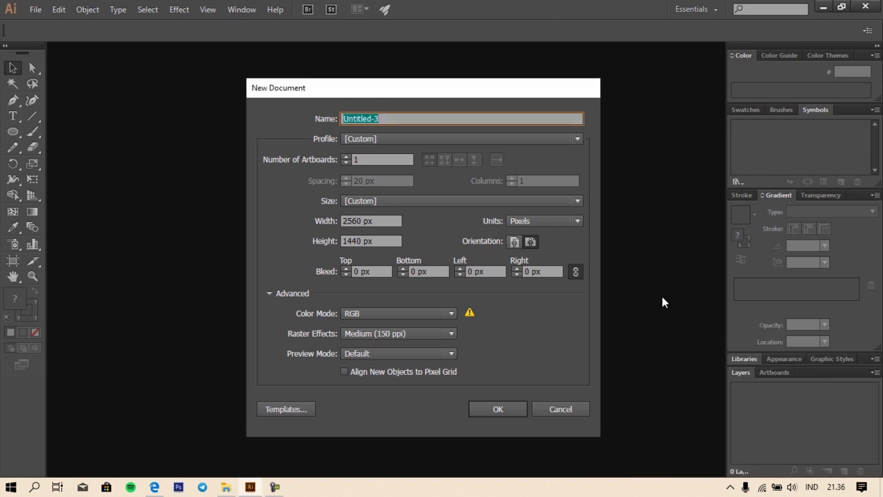
drag(448, 85, 444, 82)
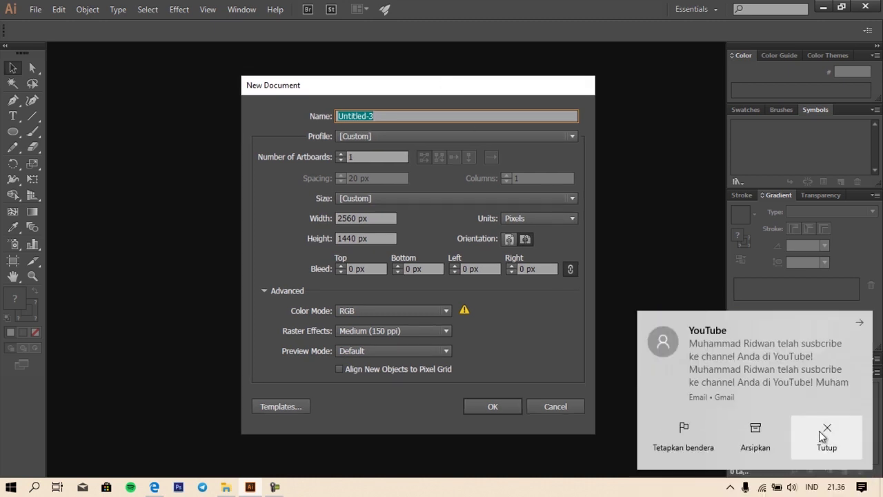
click(825, 431)
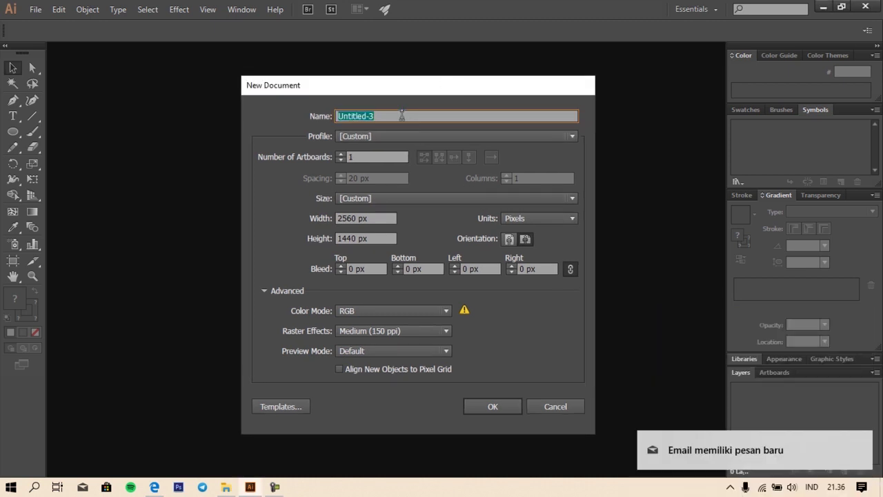
click(410, 116)
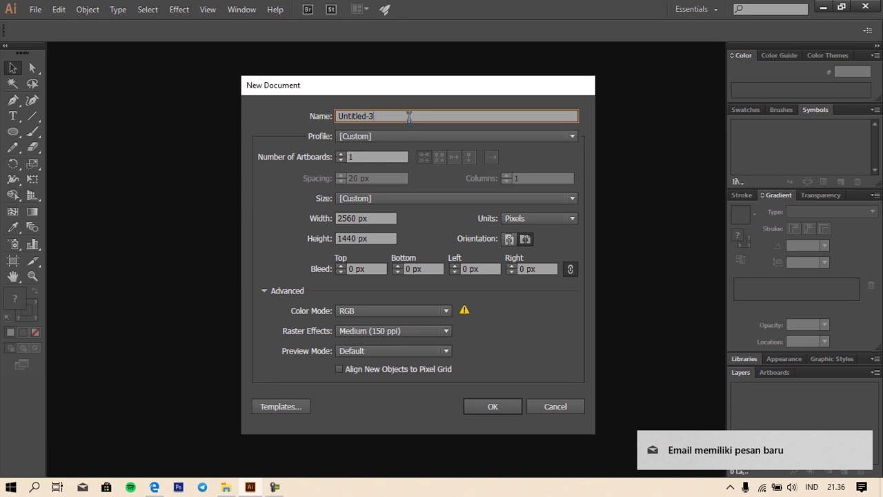
drag(409, 116, 254, 86)
text(CABE)
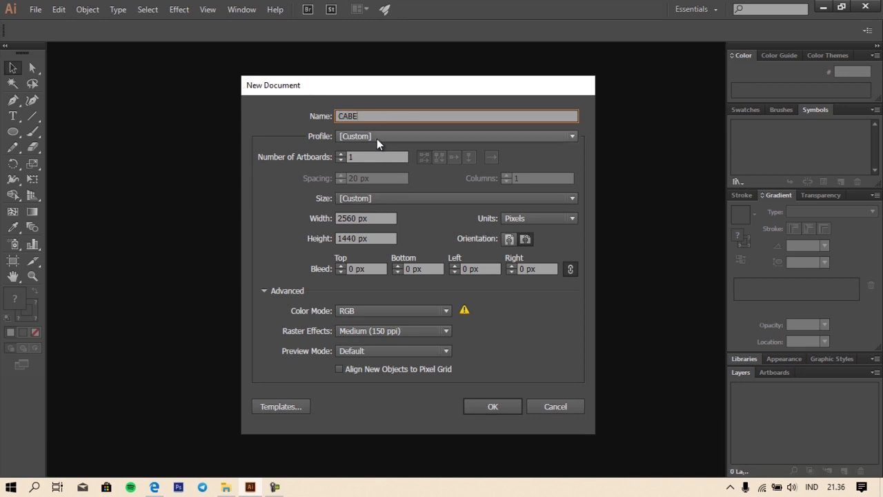
Use the Print profile, A4 landscape in centimeters, RGB, Medium (150 ppi) raster effects, and create it
click(375, 136)
click(401, 171)
click(385, 198)
click(360, 273)
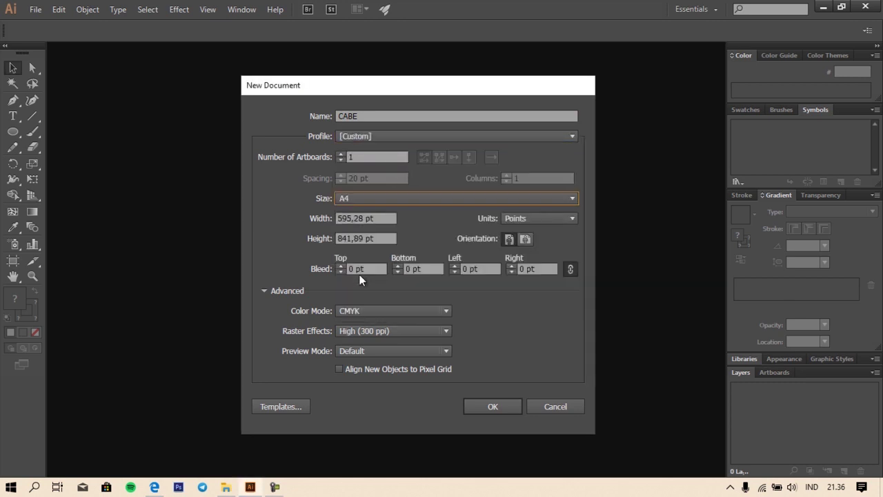
click(536, 216)
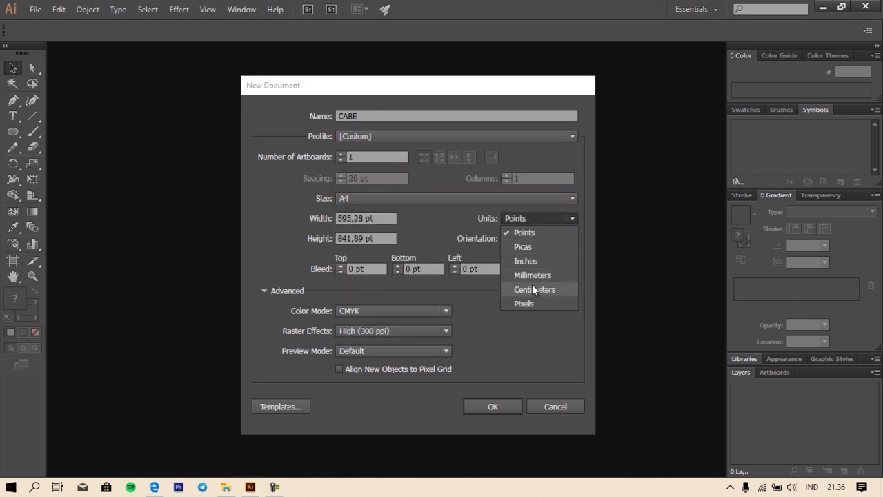
click(532, 289)
click(524, 240)
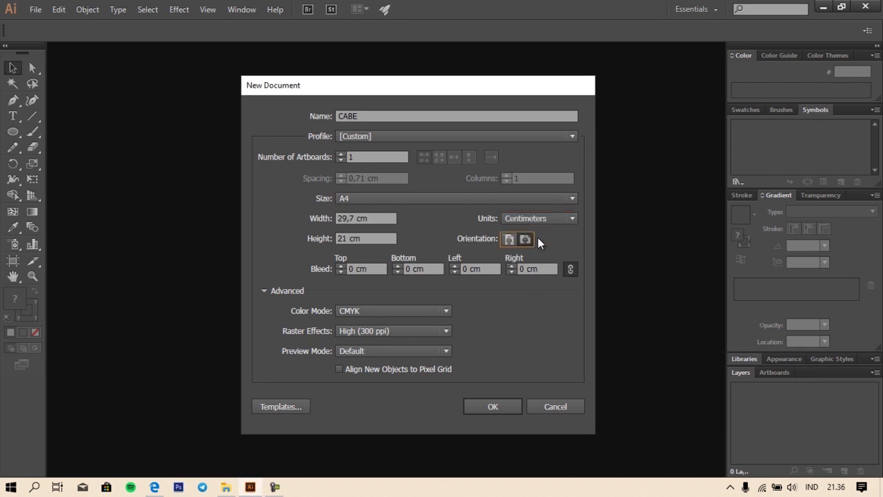
click(418, 310)
click(395, 339)
click(406, 331)
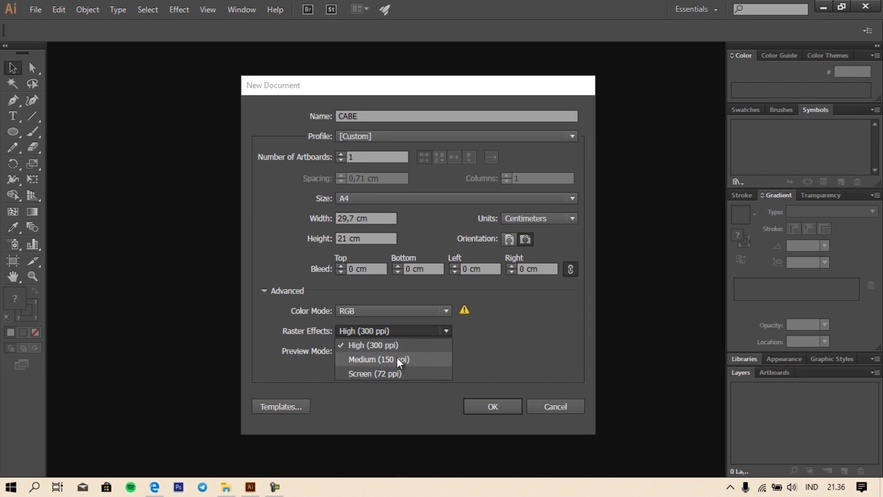
click(396, 357)
click(485, 405)
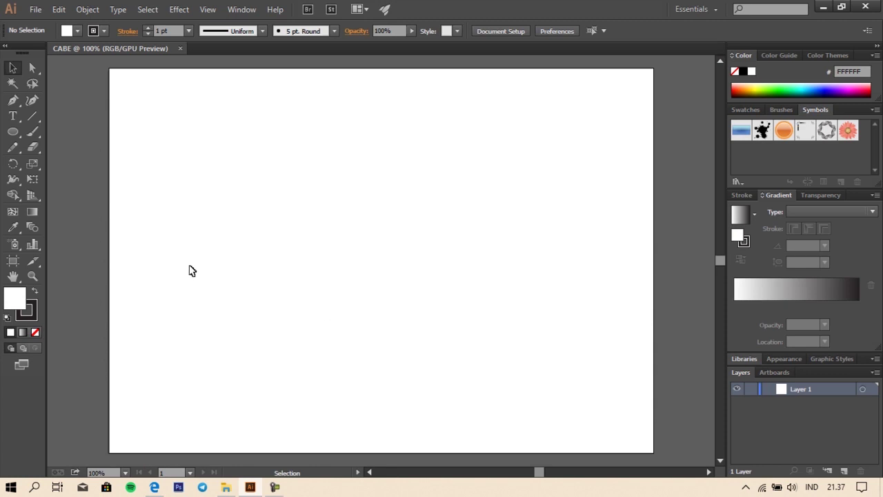
Draw a two-anchor Pen curve from the upper right bending down to the lower middle
click(13, 100)
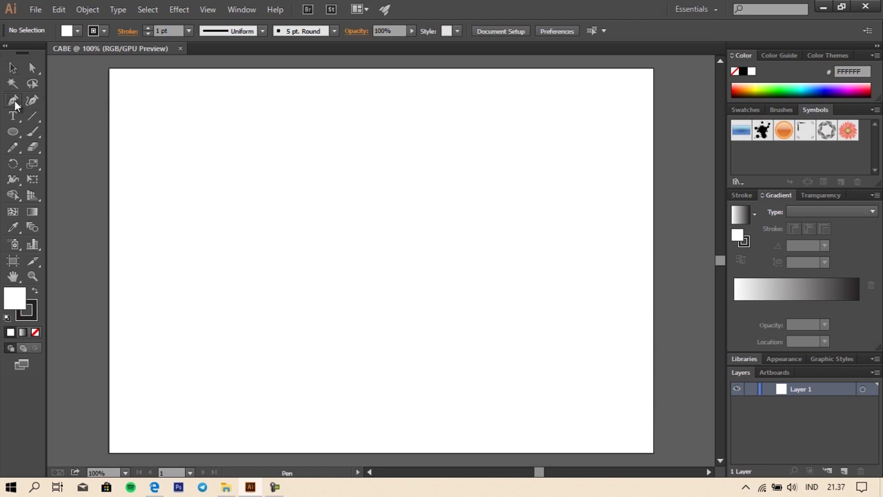
click(512, 222)
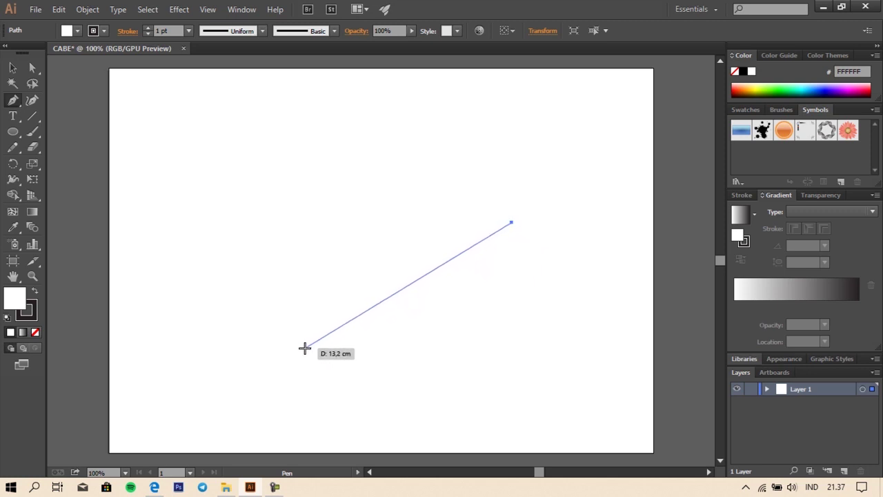
drag(306, 354, 136, 318)
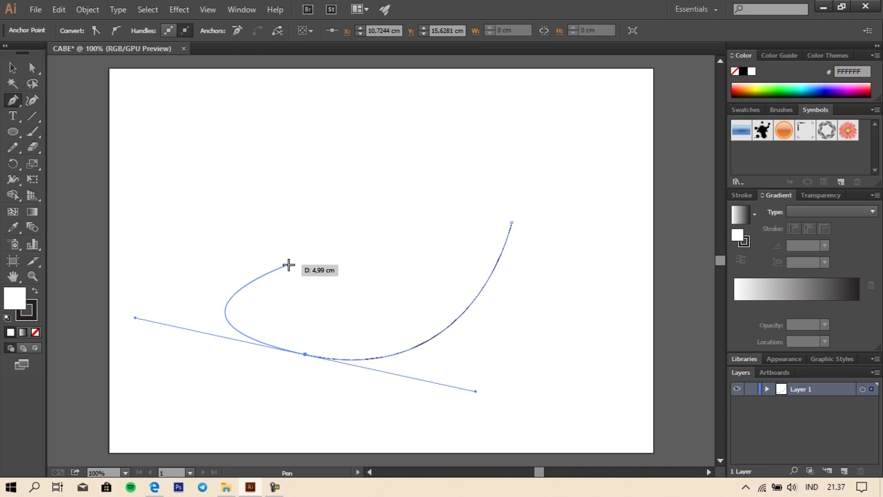
key(Escape)
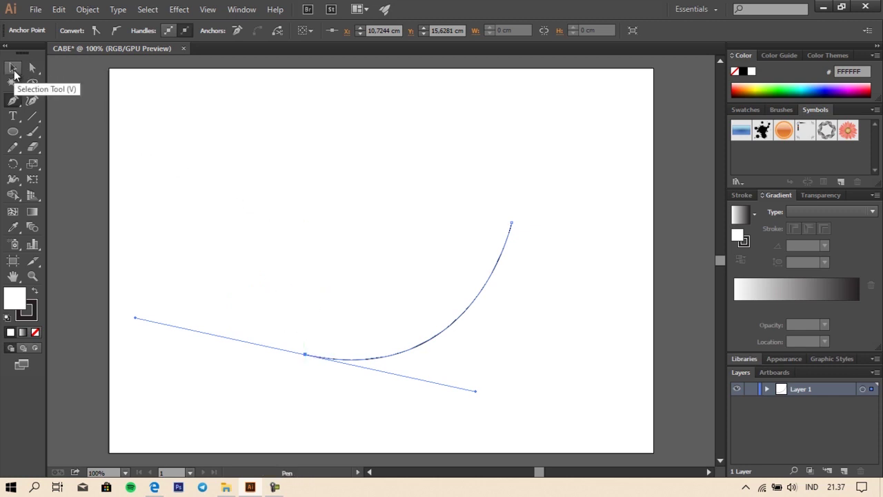
Give the curve no fill, a 60 pt stroke and a tapered width profile
click(14, 69)
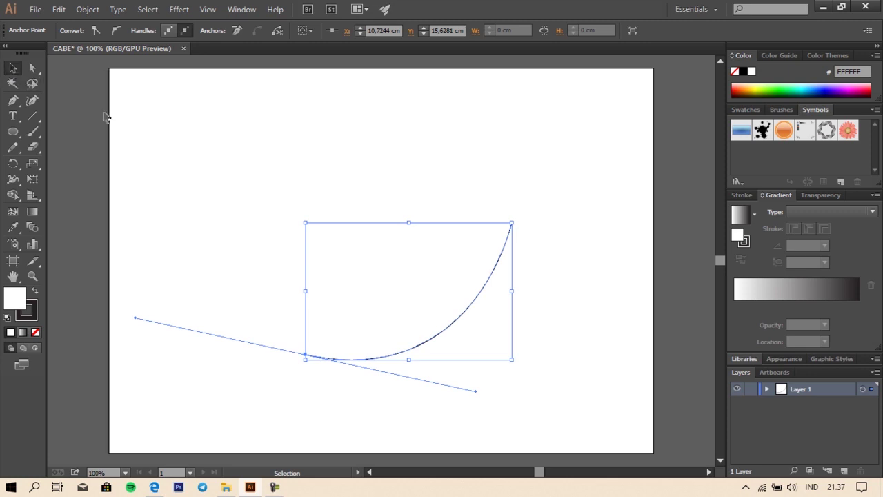
click(407, 178)
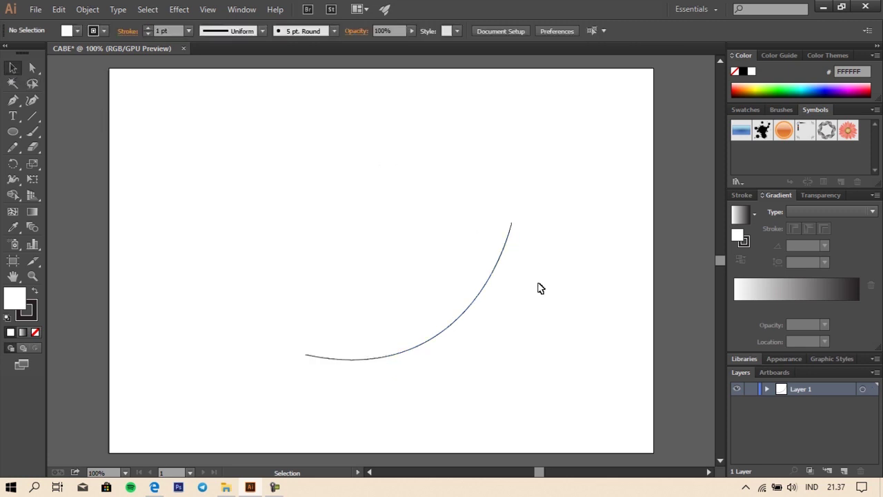
click(487, 289)
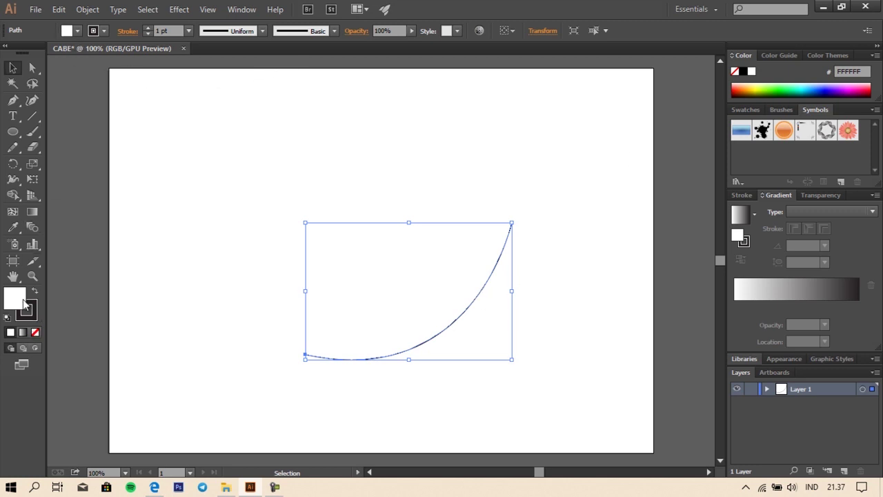
click(35, 334)
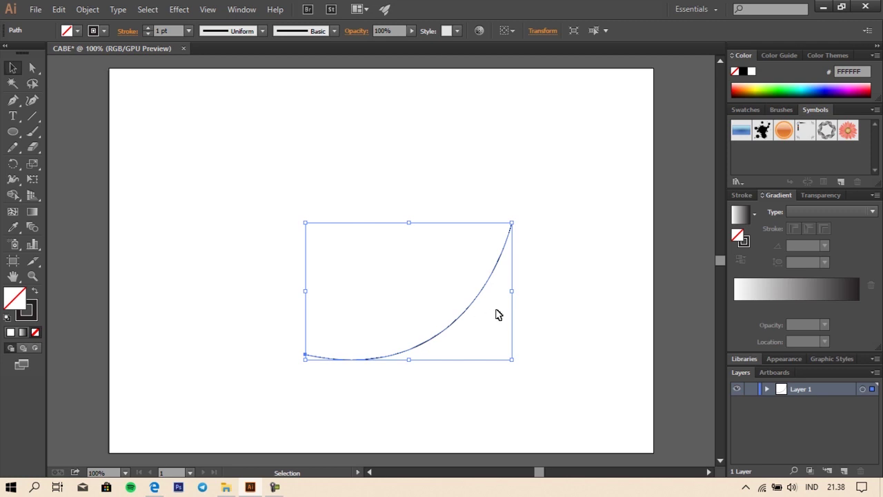
click(187, 31)
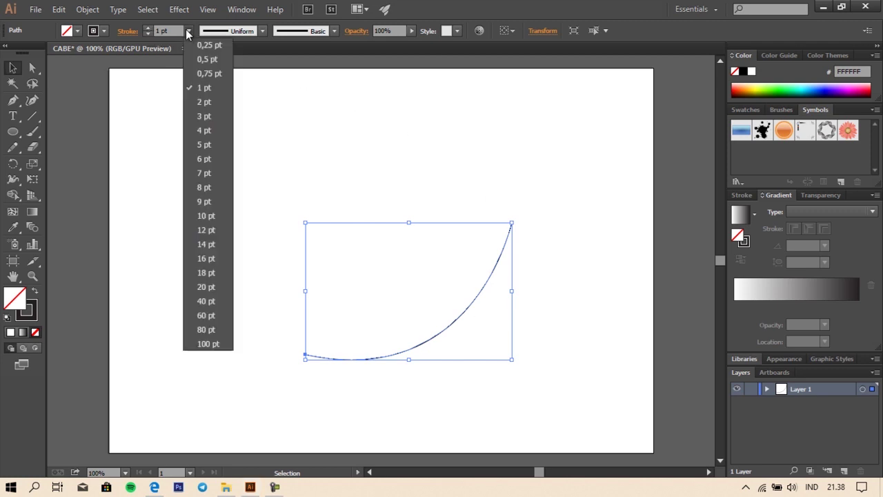
click(206, 316)
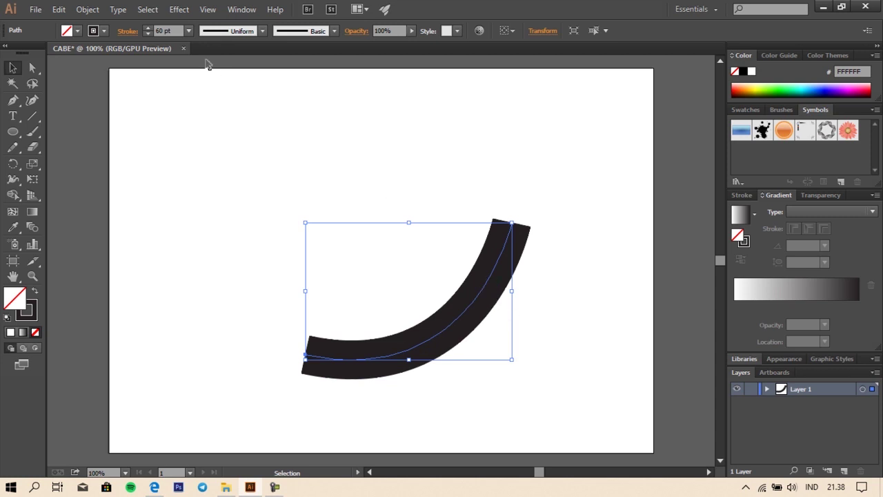
click(262, 31)
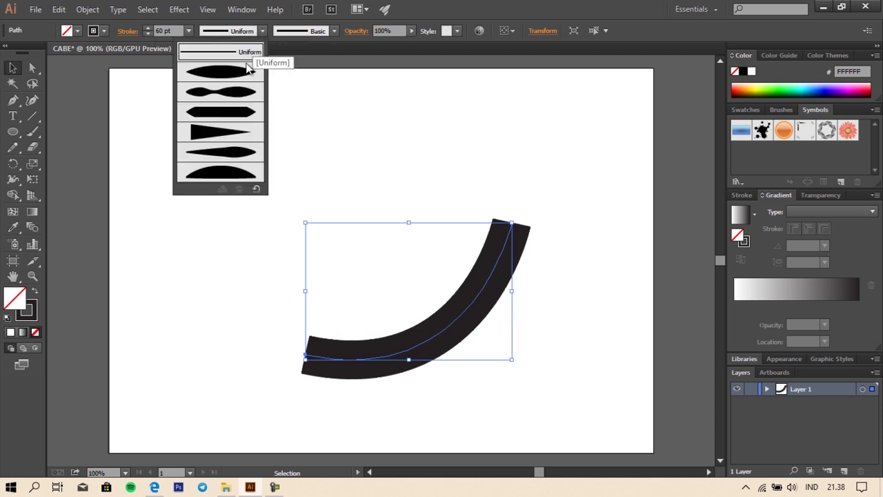
click(231, 139)
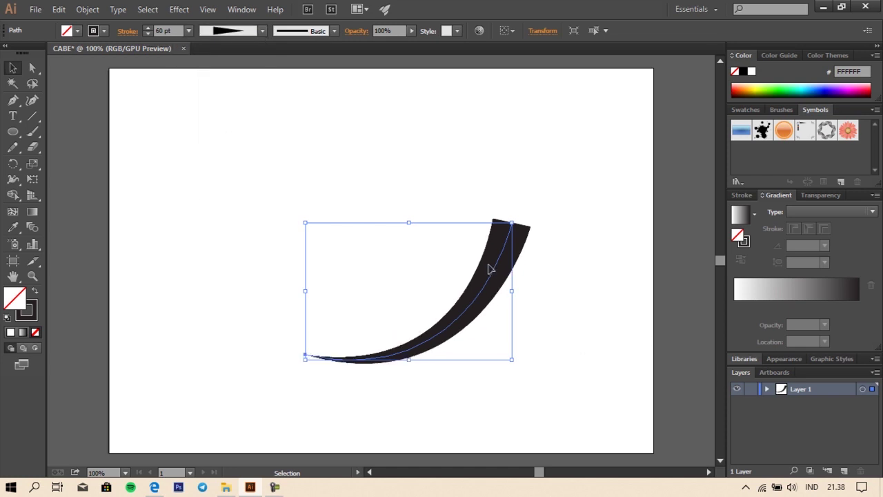
drag(496, 273, 478, 272)
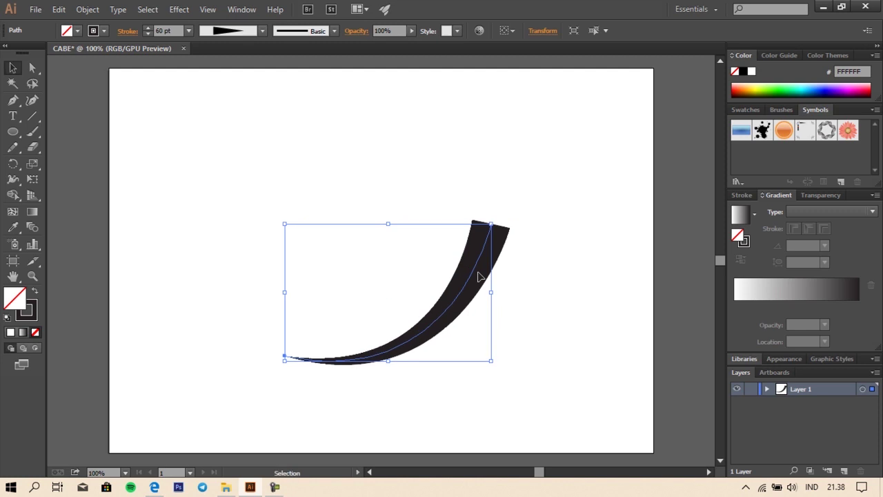
Raise the stroke weight to 82 pt and nudge the tapered curve left and down
click(149, 28)
click(149, 28)
click(150, 27)
click(149, 28)
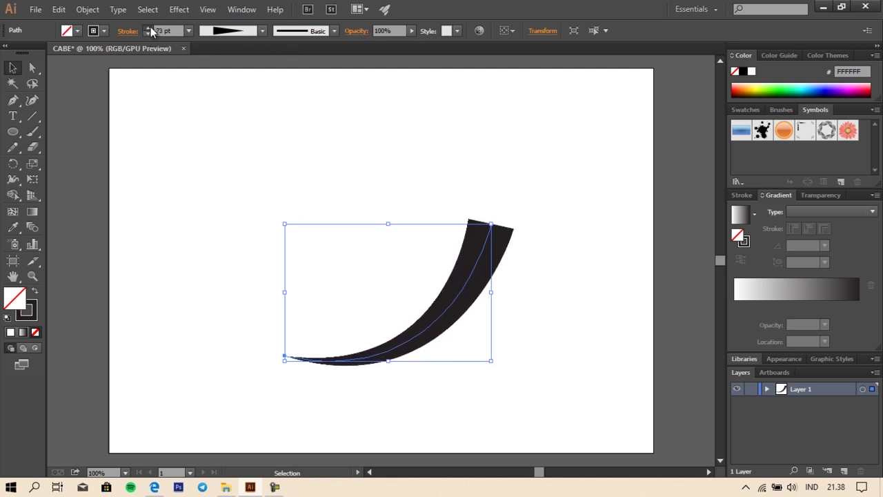
click(149, 27)
click(149, 27)
click(150, 28)
drag(470, 250, 457, 258)
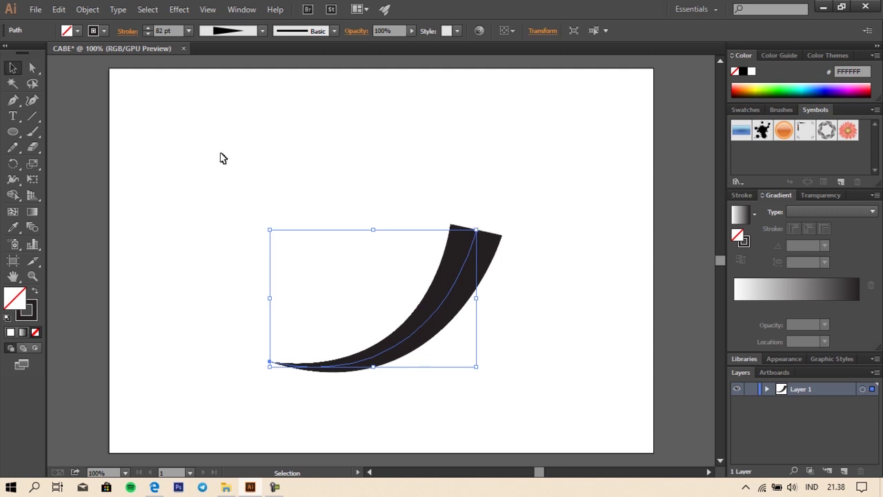
click(520, 281)
click(489, 268)
Expand the tapered stroke into a filled outline, undoing once to restore the straight top edge
click(89, 10)
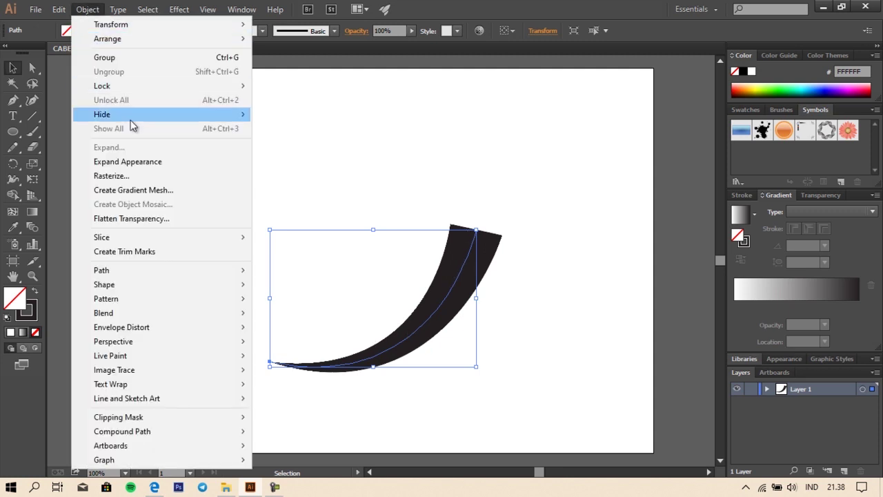
click(139, 164)
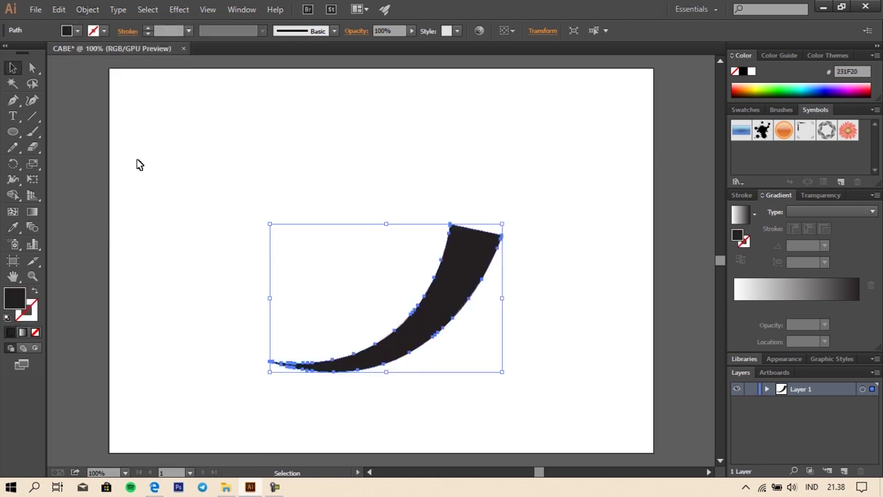
click(269, 174)
click(481, 245)
click(524, 280)
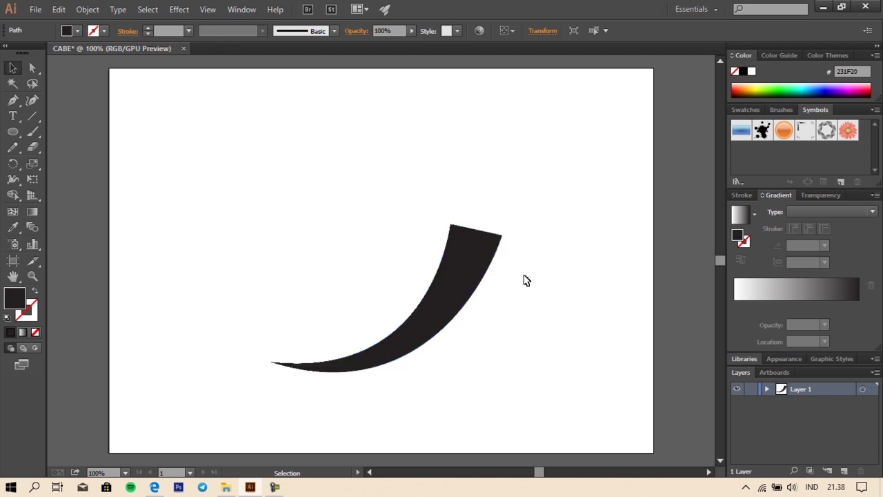
click(458, 254)
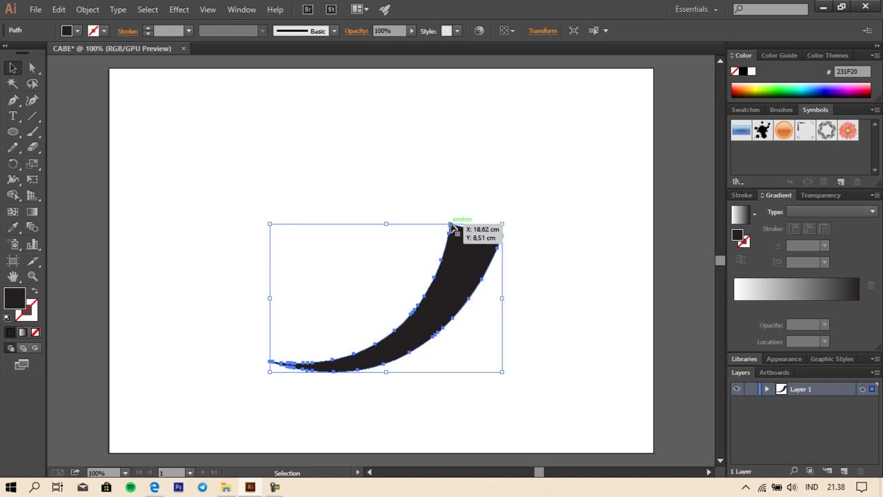
key(ctrl+z)
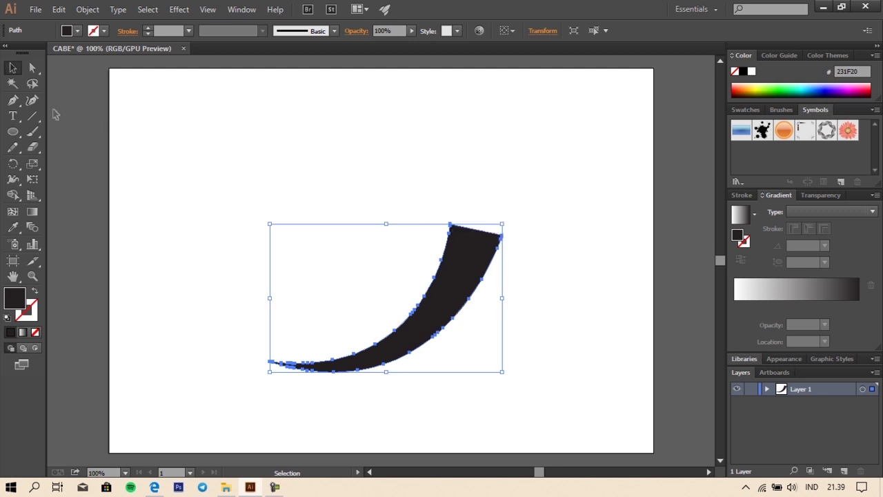
click(19, 103)
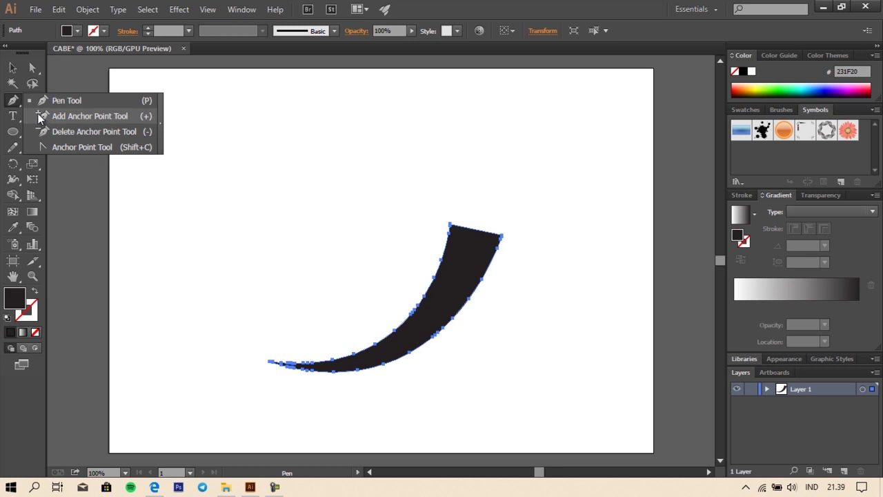
Add a smooth anchor on the top edge and pull it up into a rounded tip
click(90, 121)
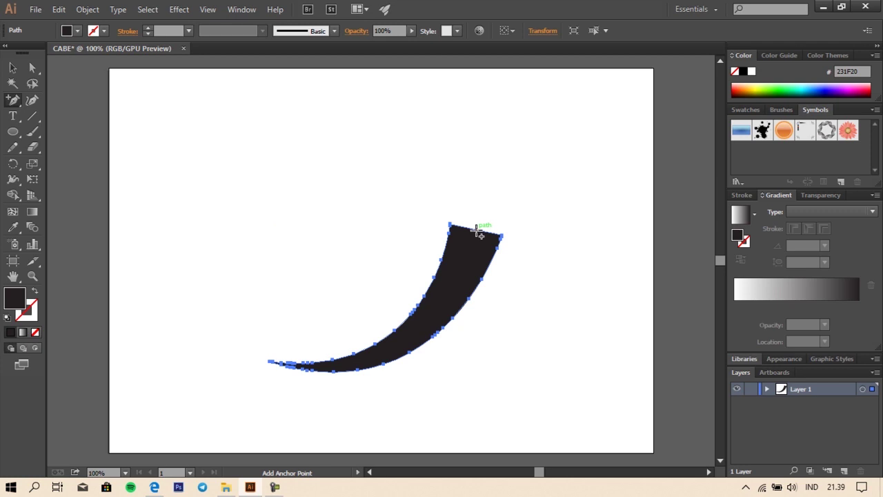
click(478, 231)
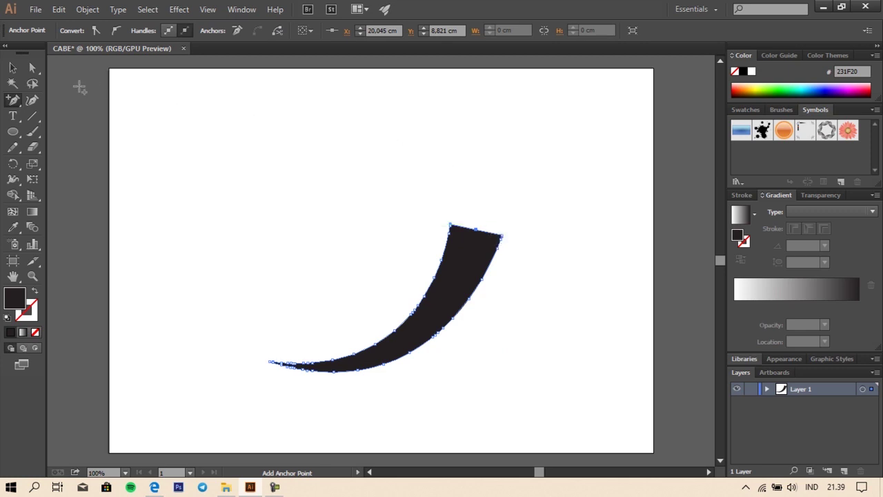
click(31, 69)
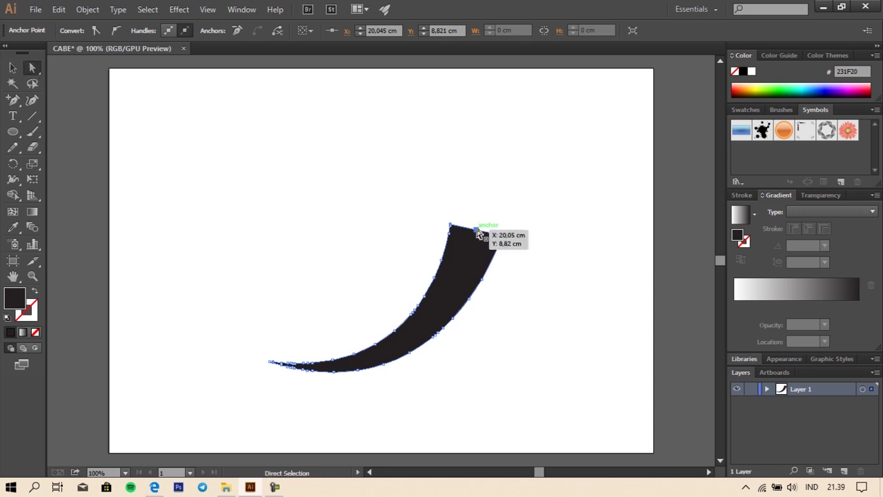
drag(477, 236, 485, 202)
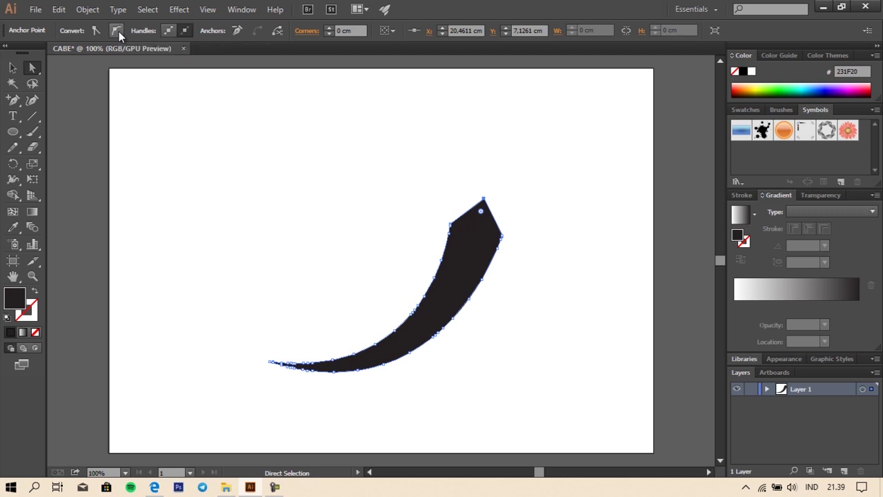
click(119, 31)
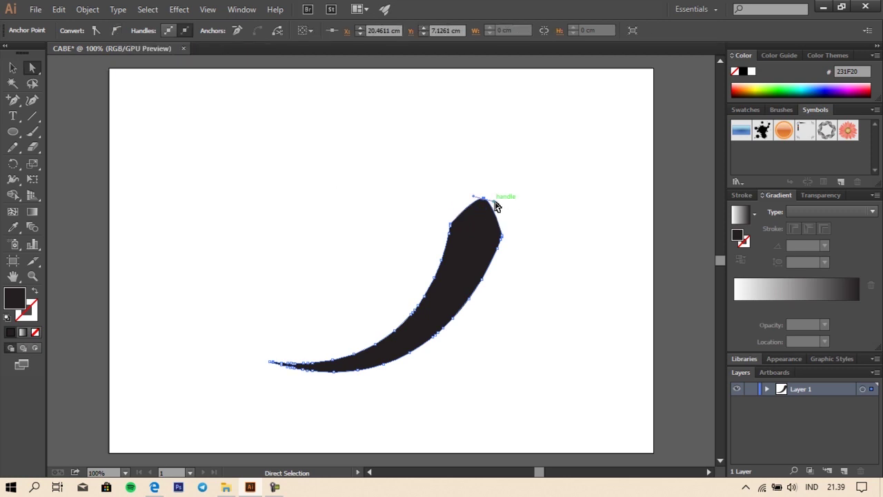
mouse_move(495, 203)
mouse_down()
mouse_move(521, 207)
mouse_move(453, 192)
mouse_up()
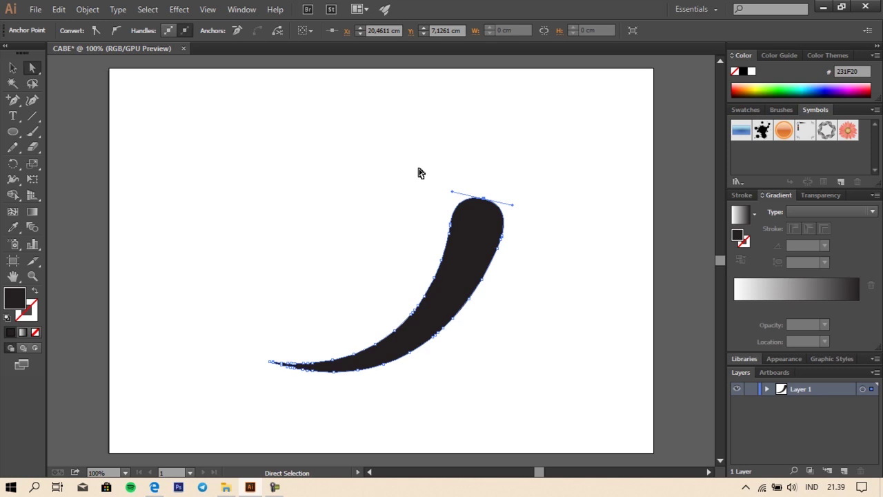
Rotate the black horn shape slightly clockwise
click(199, 159)
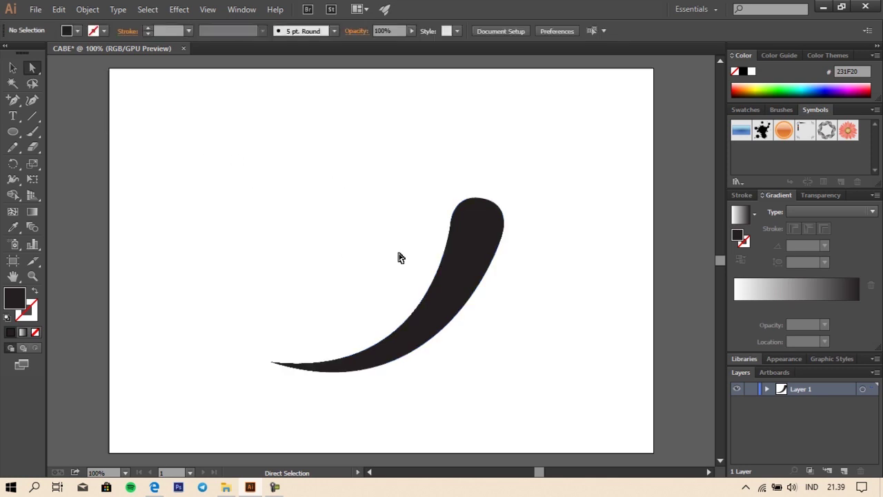
click(13, 68)
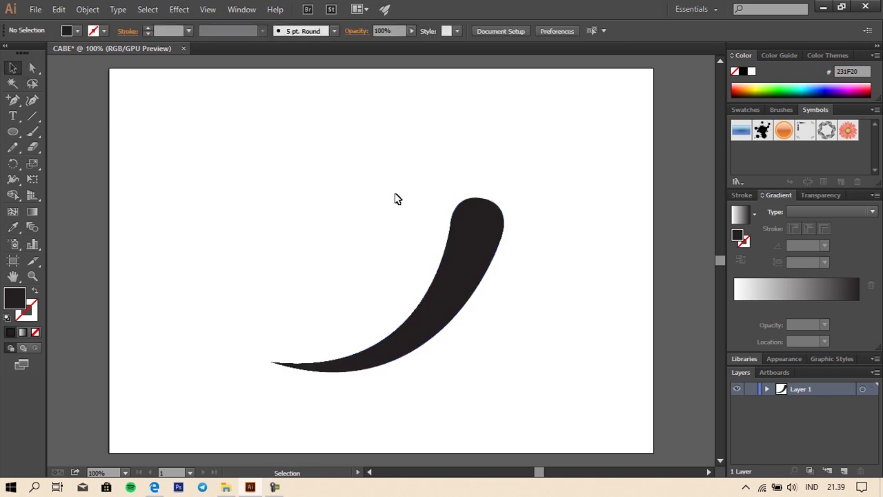
click(484, 247)
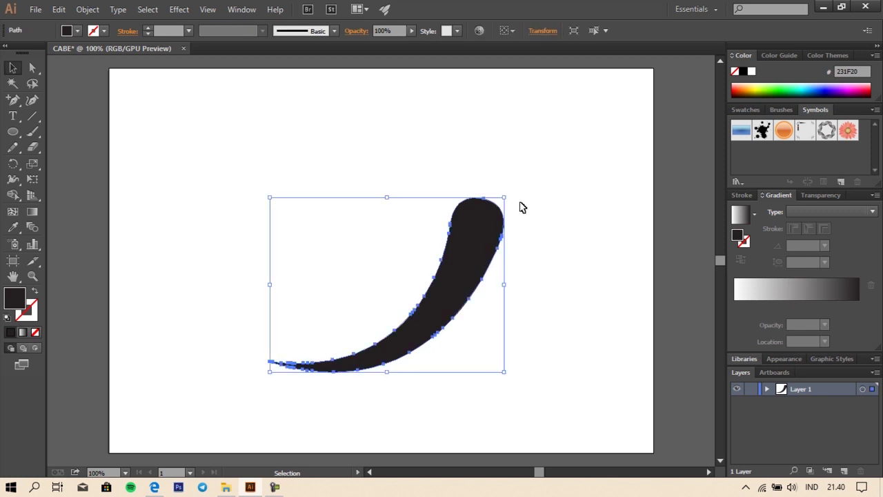
drag(510, 190, 566, 227)
click(534, 242)
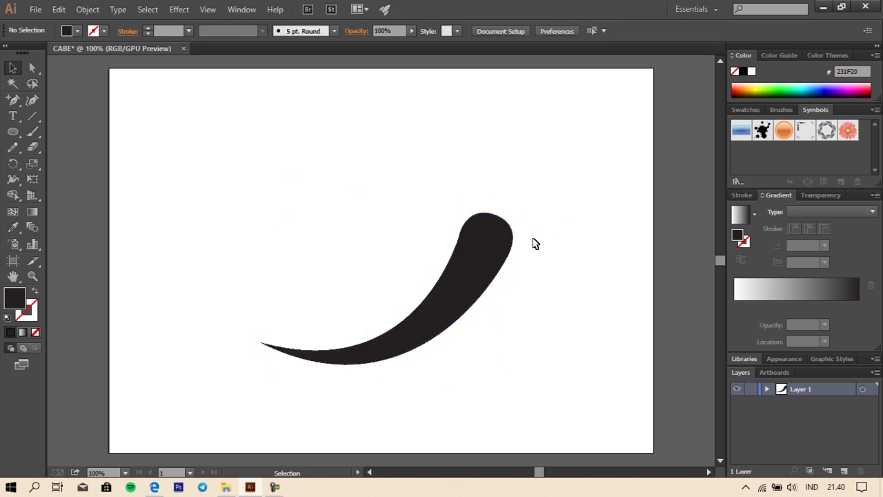
key(ctrl+z)
key(ctrl+z)
key(ctrl+z)
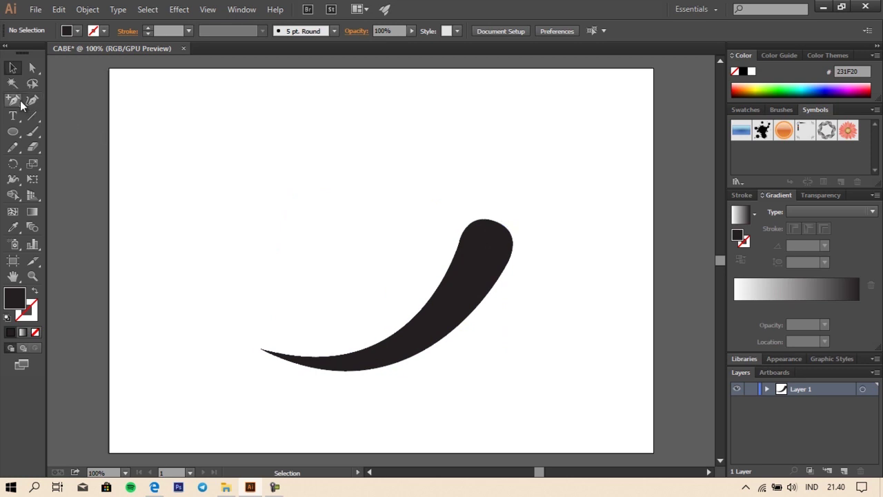
click(19, 104)
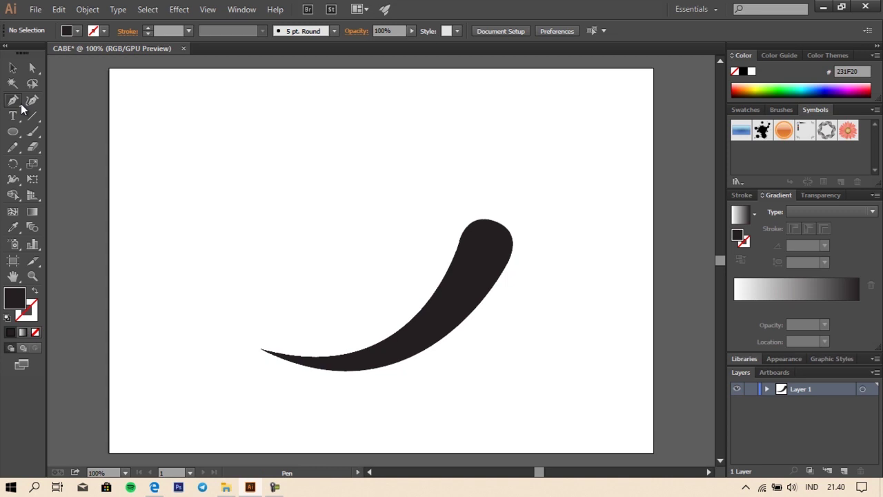
click(14, 100)
click(42, 105)
scroll(512, 215, up, 1)
scroll(512, 215, up, 1)
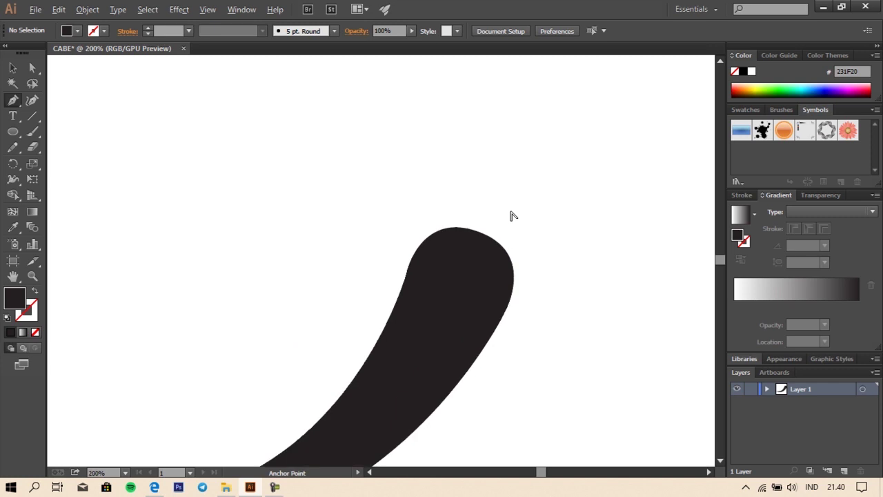
click(513, 117)
drag(483, 218, 466, 221)
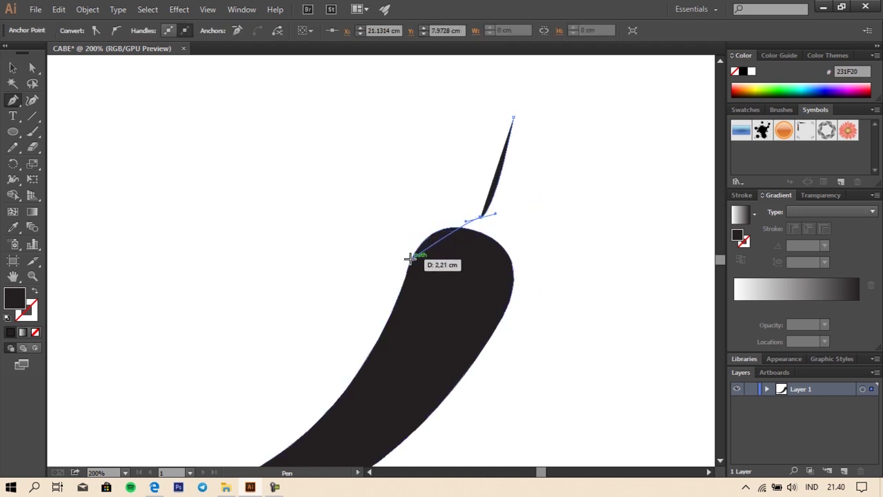
drag(410, 259, 399, 295)
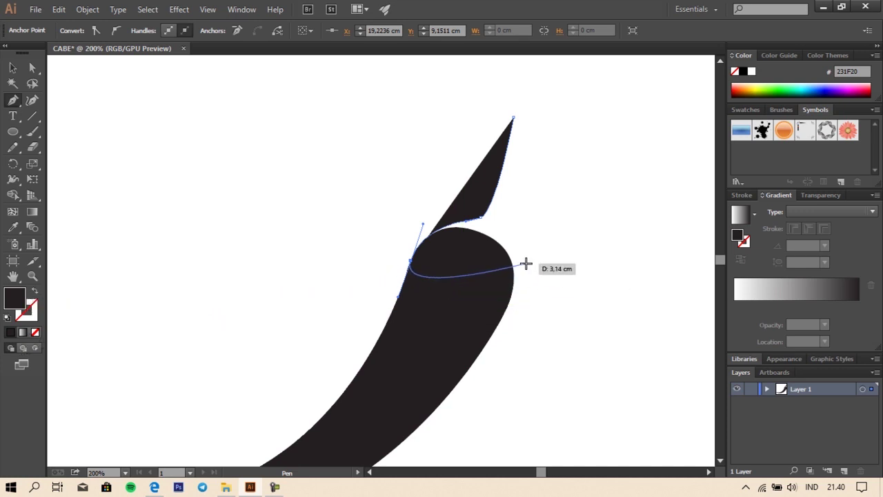
key(ctrl+z)
key(ctrl+z)
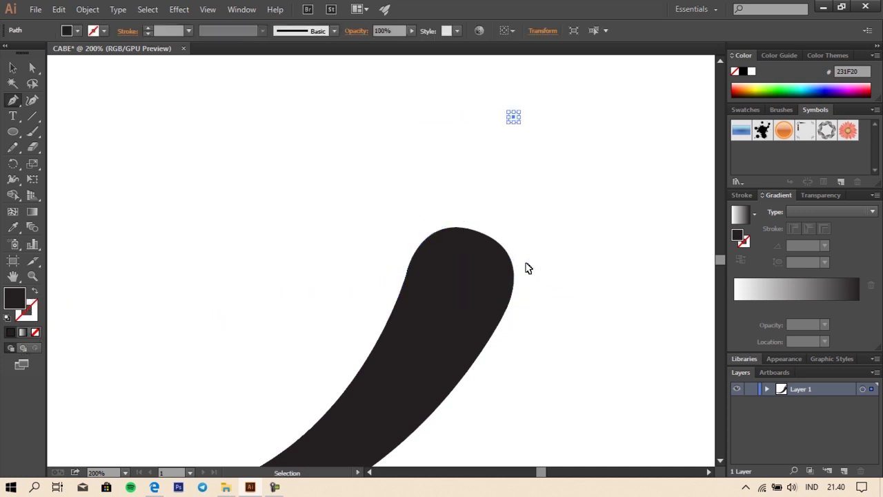
key(ctrl+z)
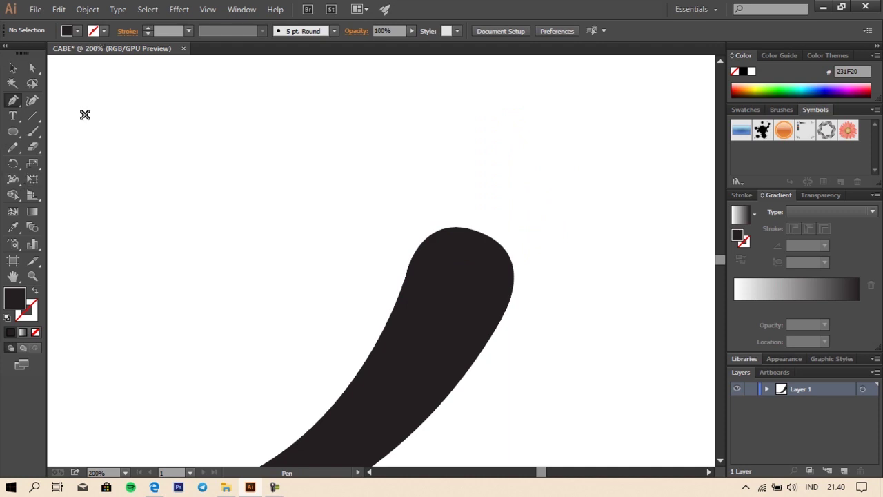
Switch to no fill with a deep red #BF0037 stroke
click(36, 294)
double_click(35, 308)
click(175, 109)
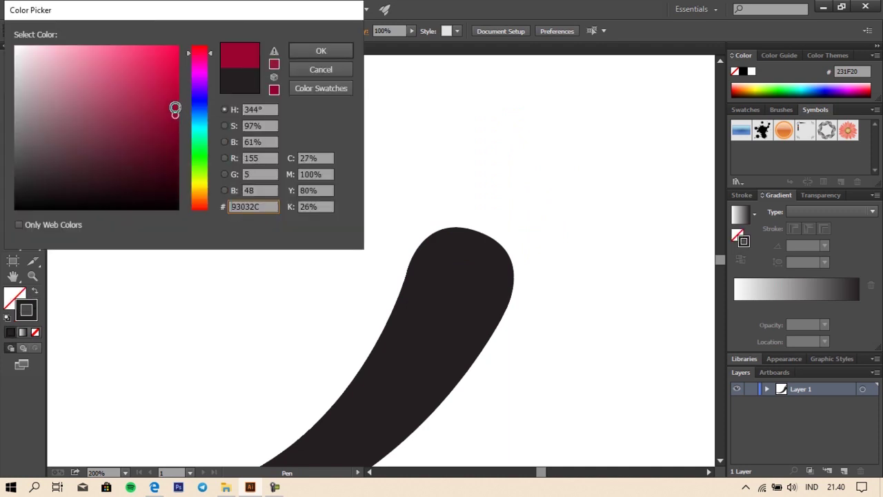
drag(176, 109, 177, 86)
click(317, 51)
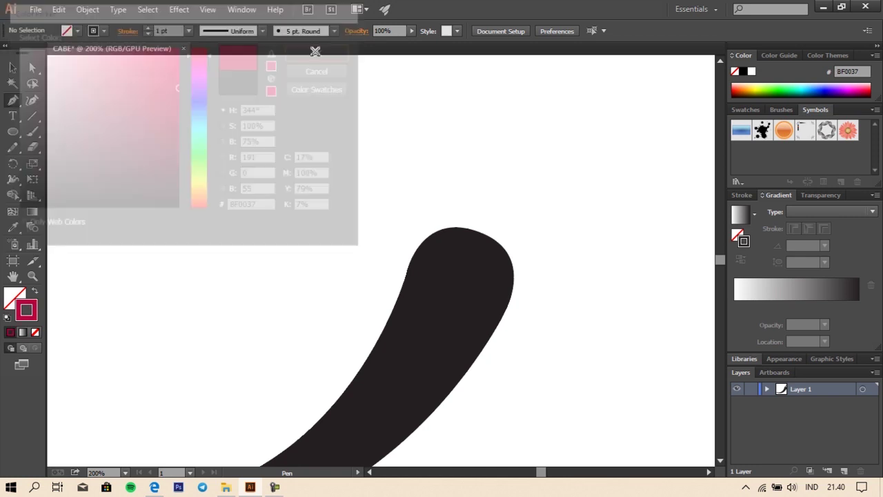
Trace the stem and two-scallop calyx outline over the tip and close the path
click(494, 131)
drag(477, 221, 468, 229)
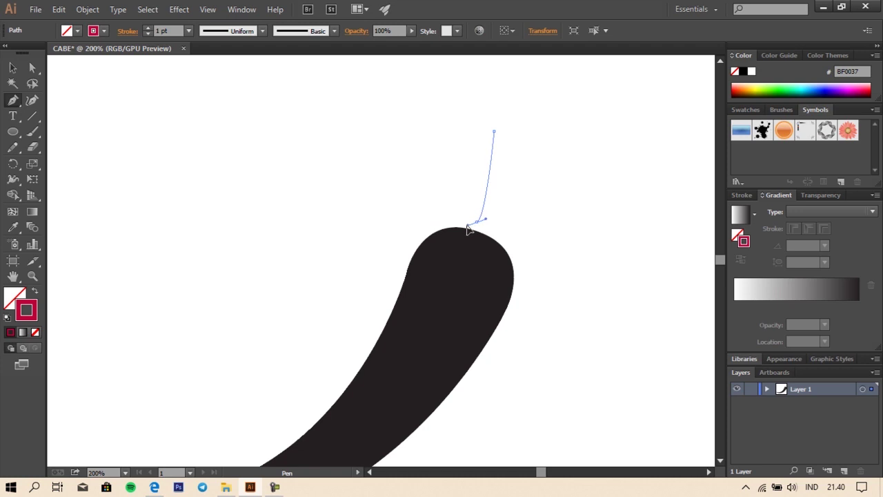
mouse_move(410, 251)
mouse_down()
mouse_move(403, 290)
mouse_move(396, 288)
mouse_up()
drag(414, 258, 448, 247)
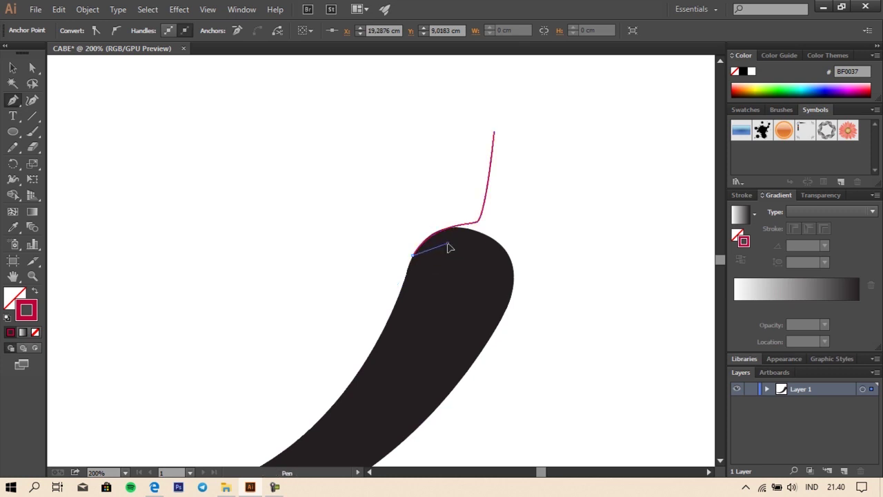
drag(448, 245, 449, 274)
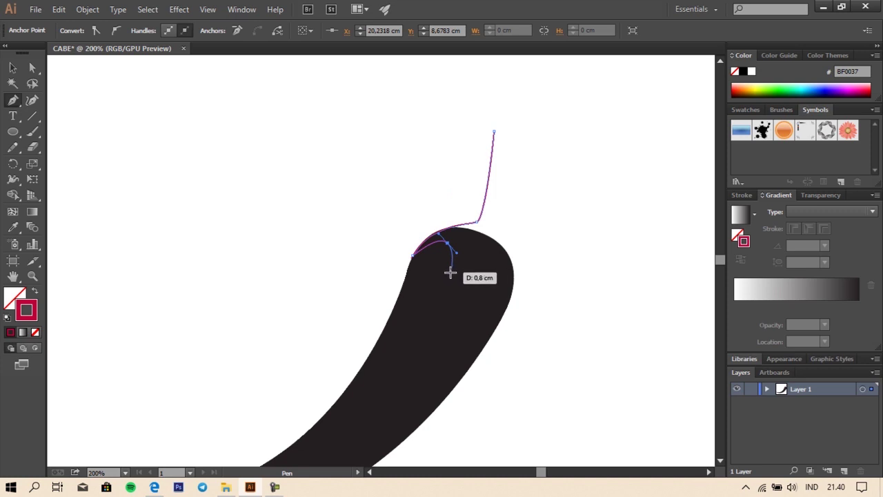
drag(450, 272, 500, 276)
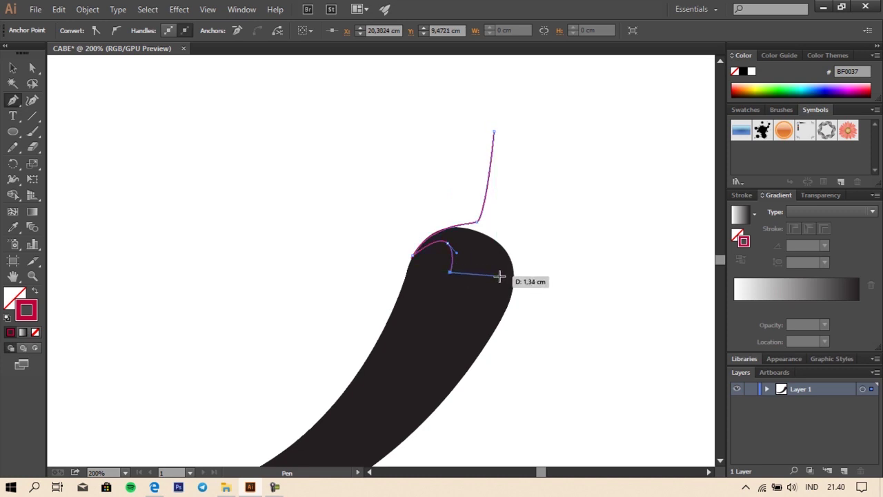
drag(500, 276, 494, 259)
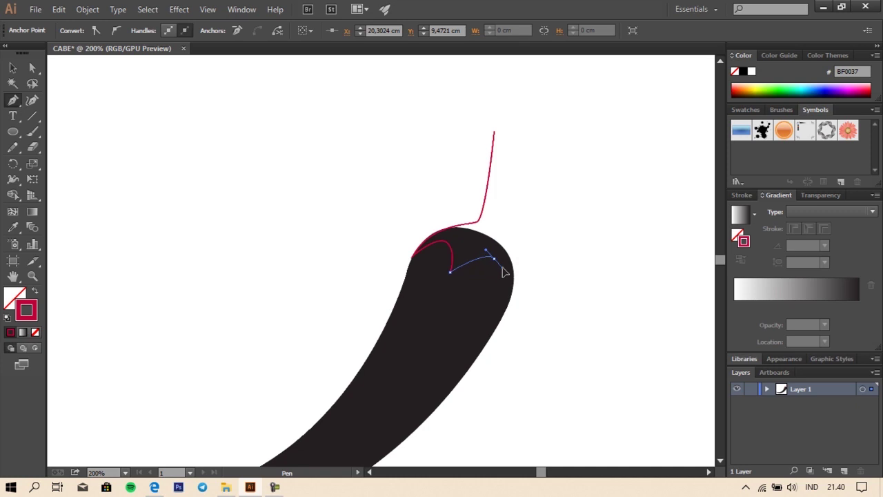
mouse_move(494, 290)
mouse_down()
mouse_move(513, 282)
mouse_move(509, 289)
mouse_up()
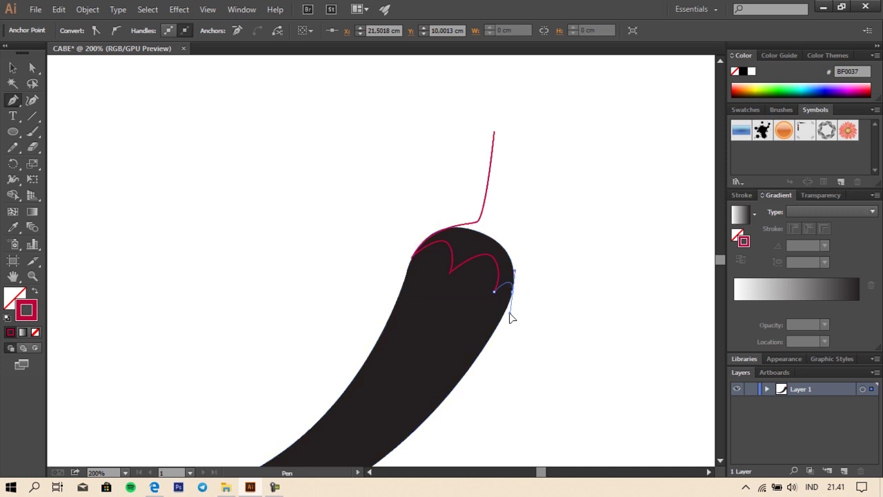
mouse_move(511, 291)
mouse_down()
mouse_move(509, 313)
mouse_move(512, 234)
mouse_move(496, 212)
mouse_up()
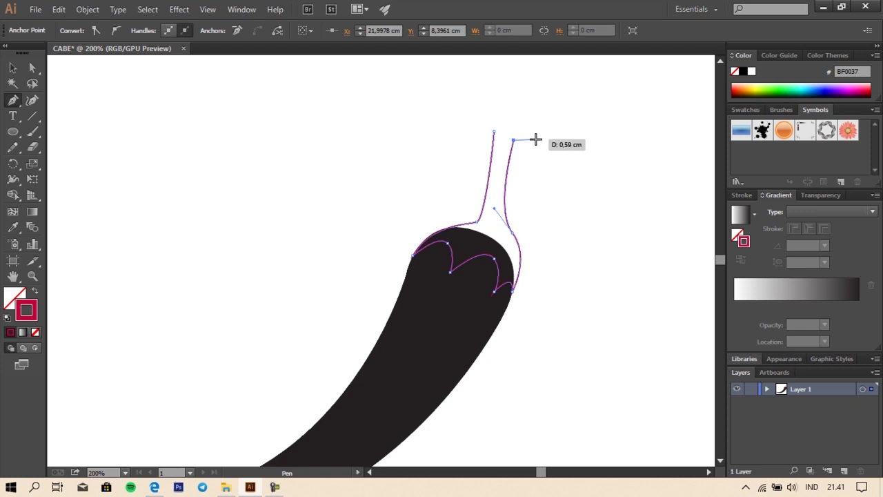
click(512, 141)
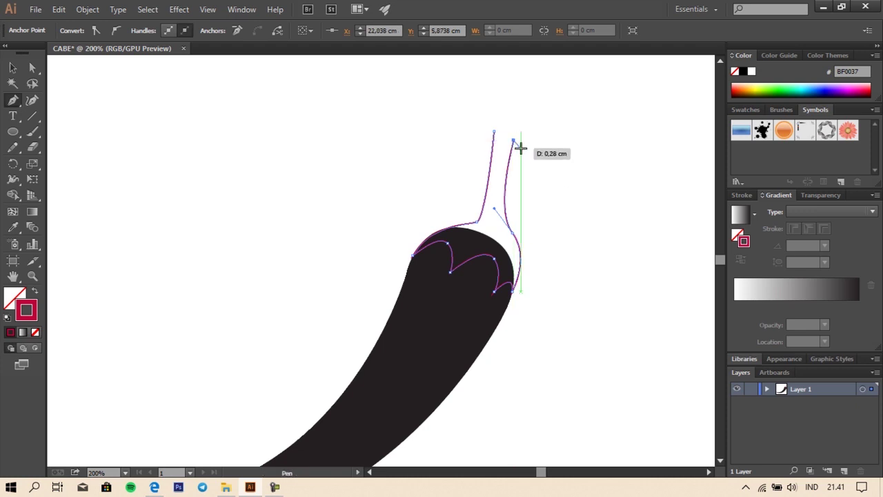
click(496, 131)
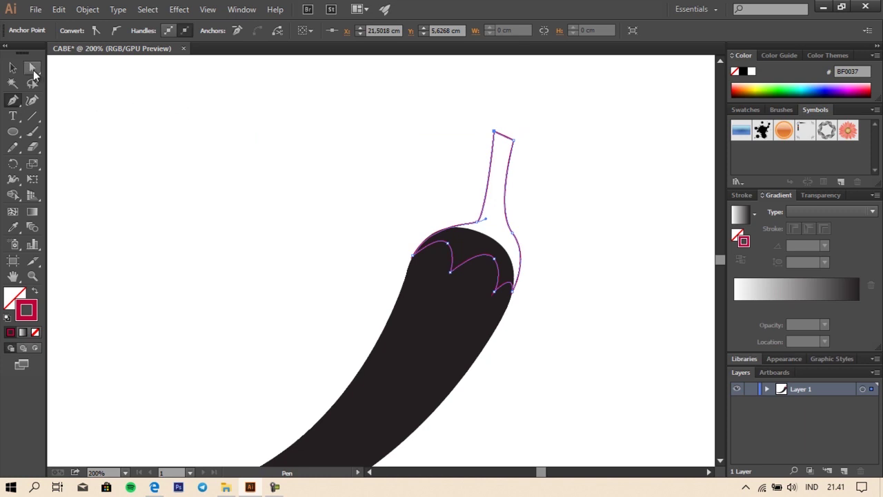
Move the stem's top-right corner and base points to narrow the stem tip
click(32, 69)
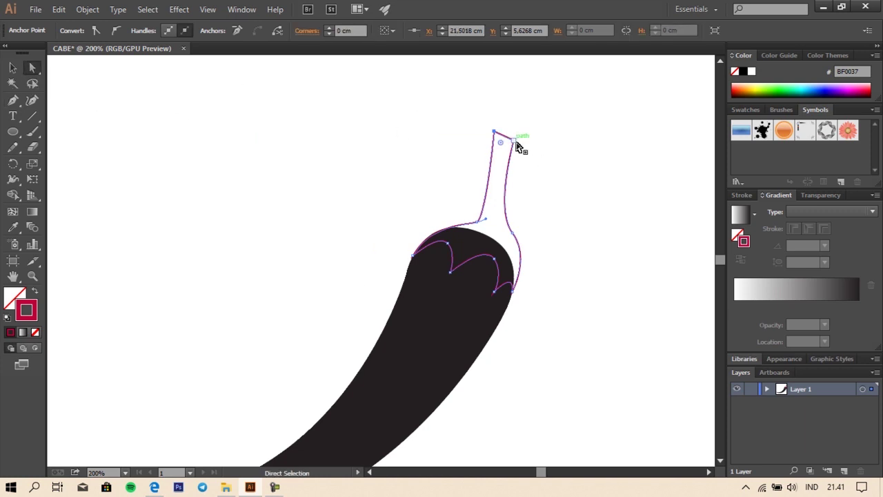
mouse_move(515, 141)
mouse_down()
mouse_move(523, 142)
mouse_move(509, 138)
mouse_up()
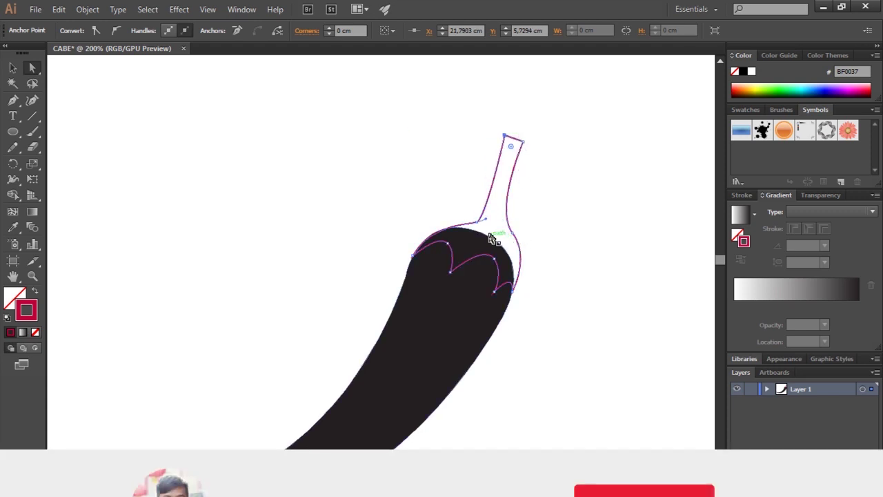
click(493, 211)
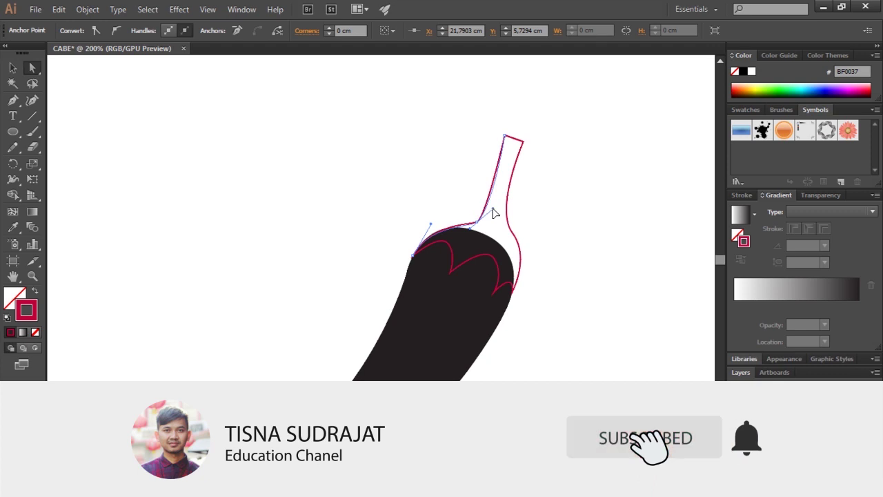
drag(478, 221, 479, 213)
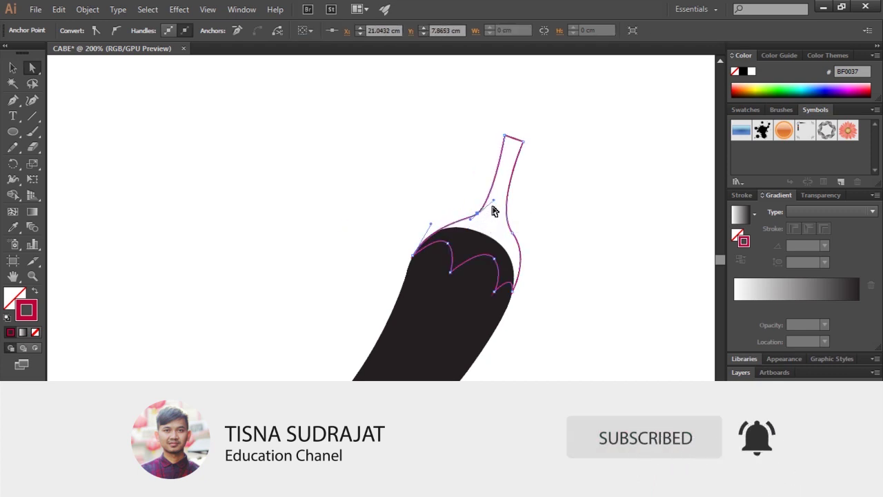
click(486, 210)
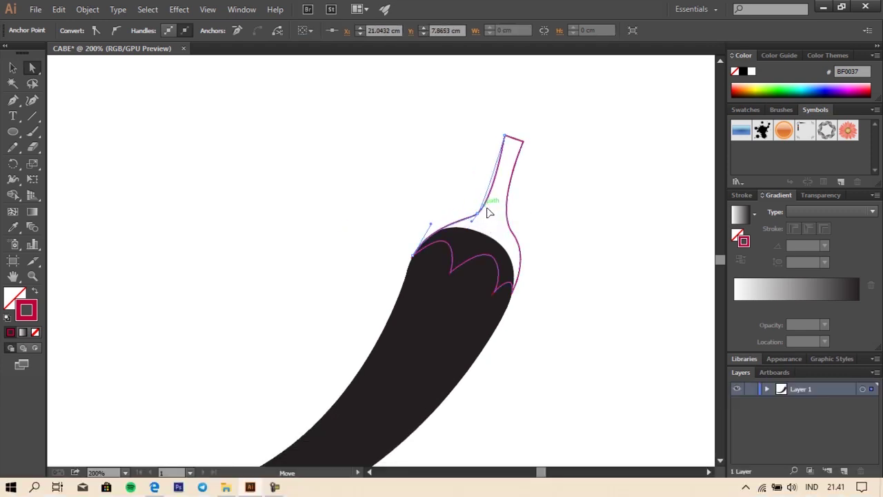
click(492, 214)
click(560, 215)
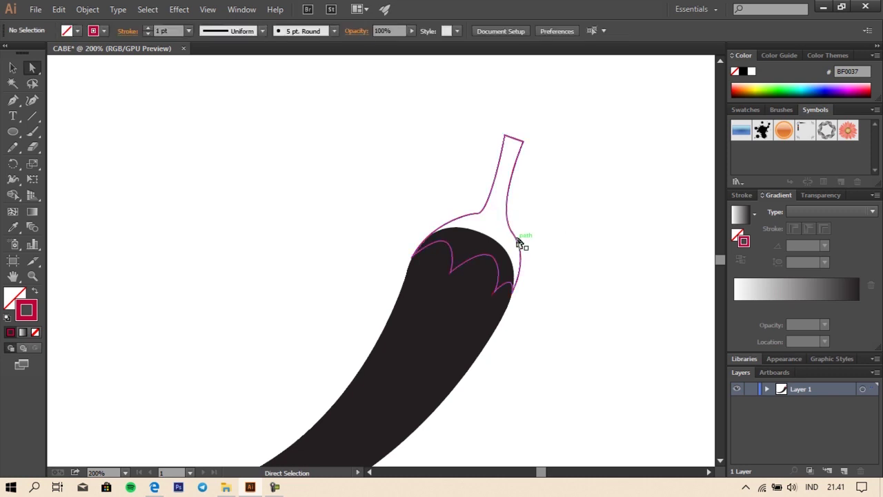
click(512, 232)
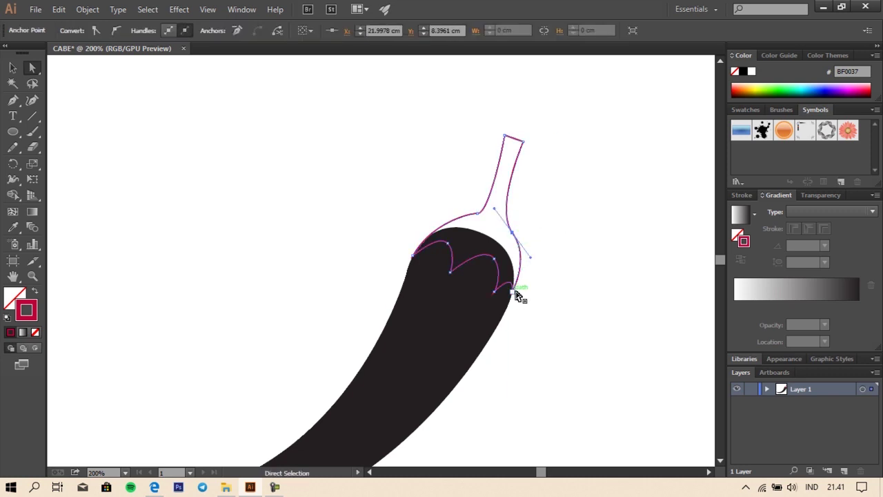
click(514, 292)
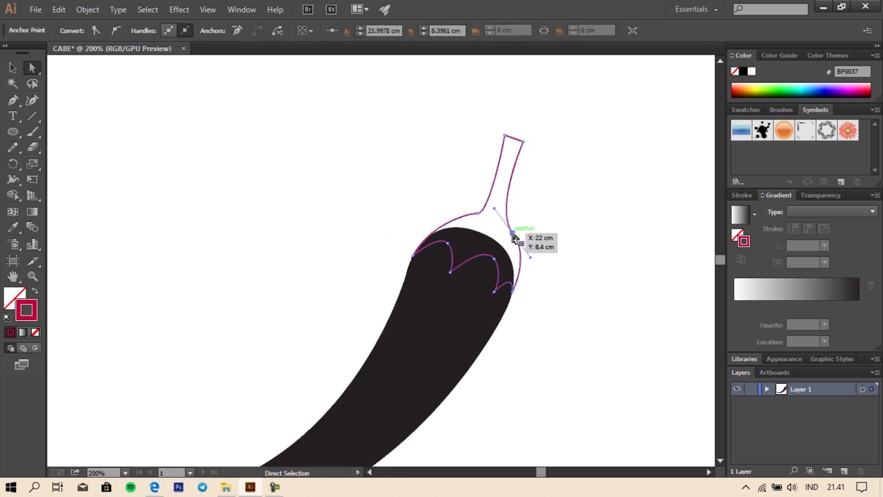
drag(494, 210, 486, 213)
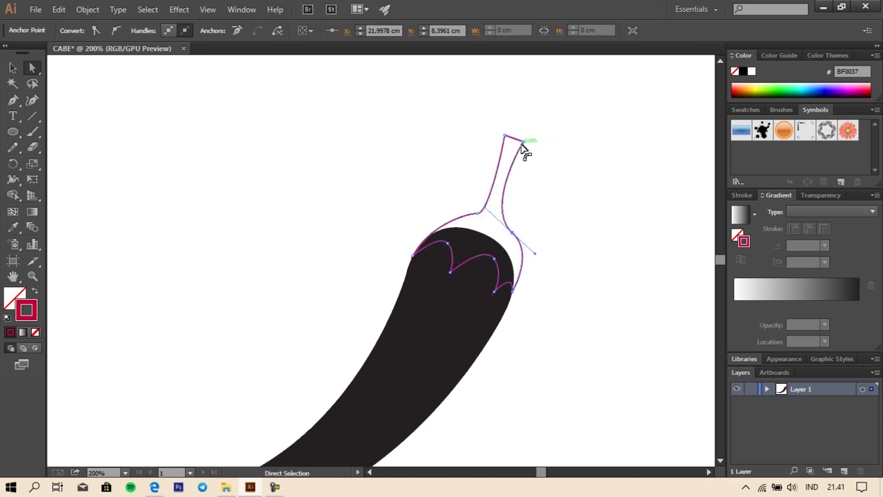
drag(523, 141, 512, 140)
Fine-tune the stem-base point and handles, then turn the crimson stroke into a fill
click(549, 181)
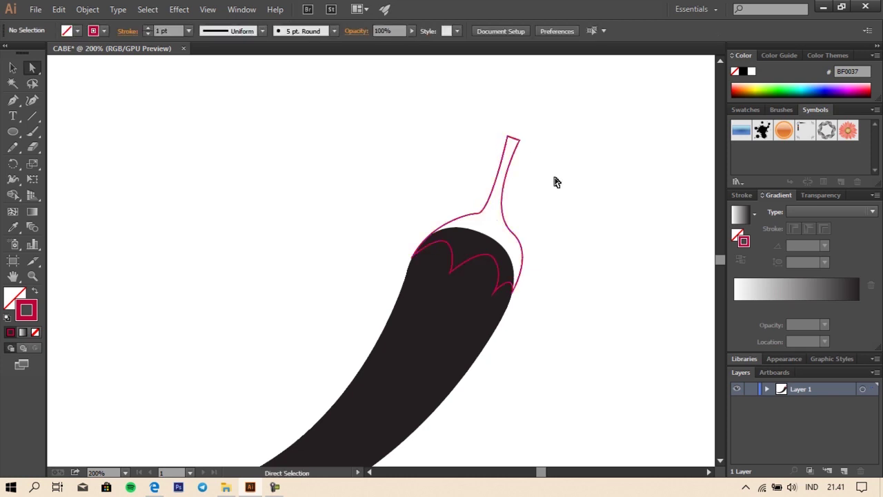
click(478, 213)
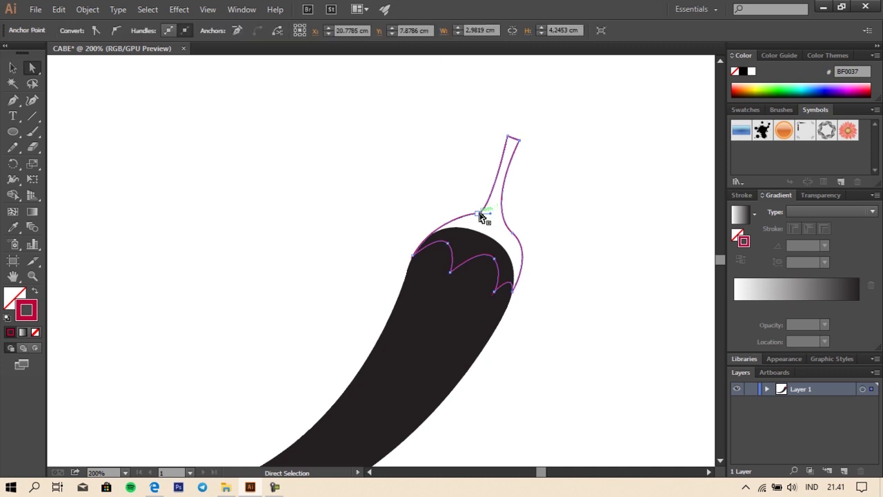
click(475, 213)
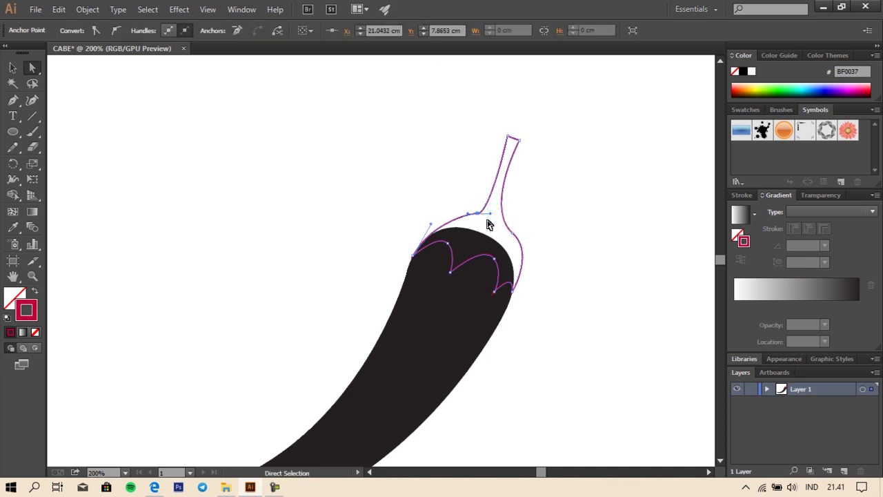
drag(475, 213, 471, 215)
click(558, 211)
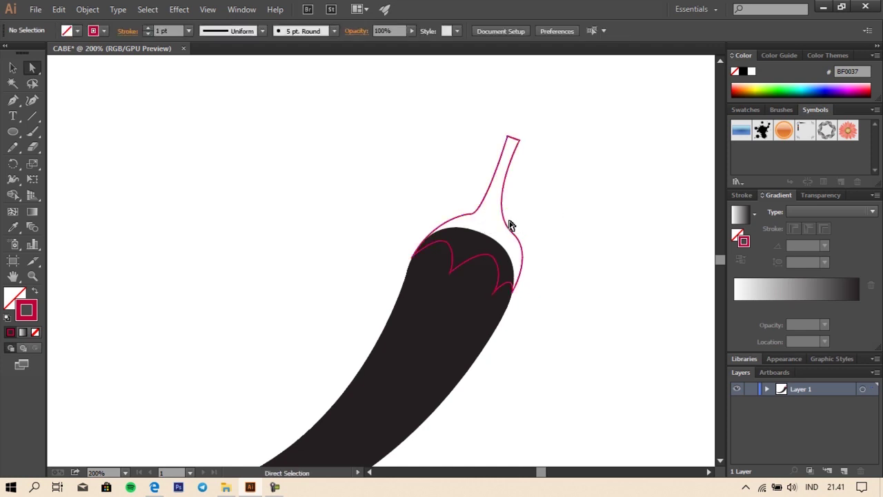
click(504, 213)
drag(487, 207, 491, 217)
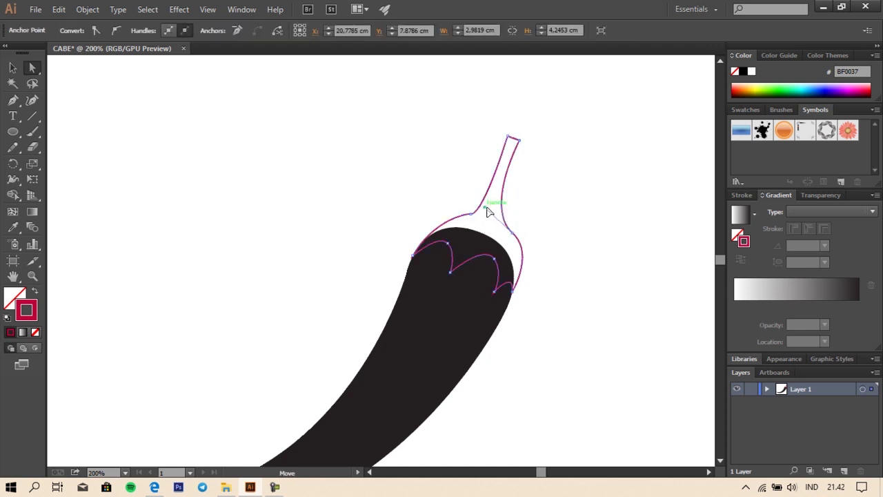
click(588, 192)
scroll(592, 190, down, 1)
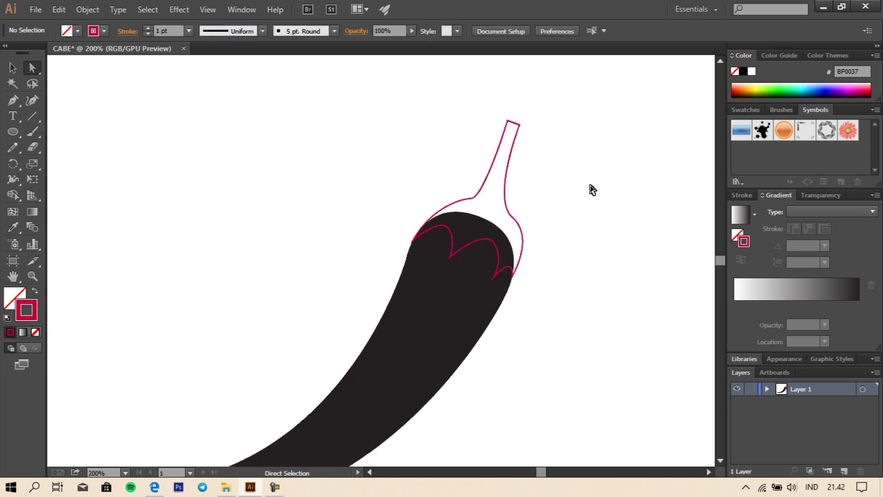
click(526, 241)
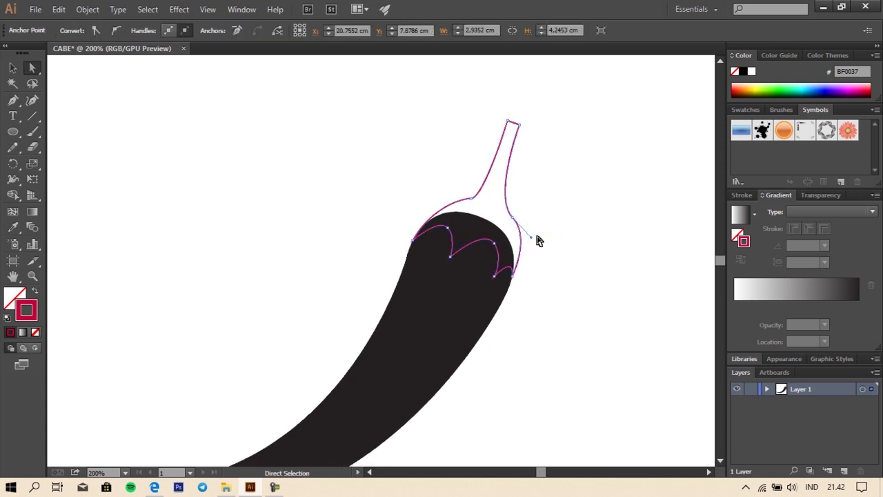
click(572, 226)
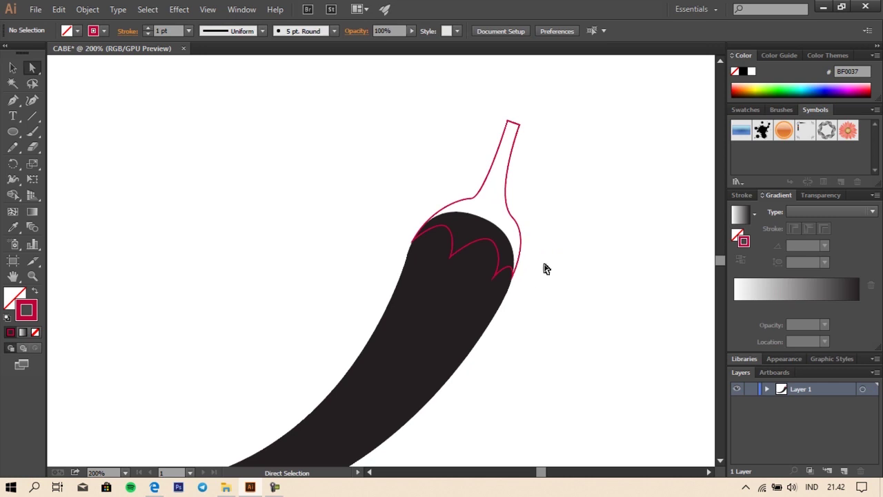
click(500, 247)
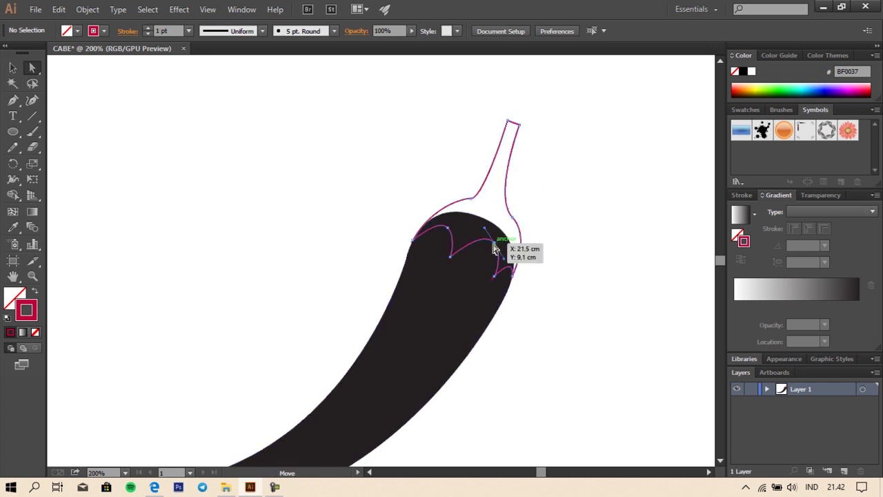
click(36, 295)
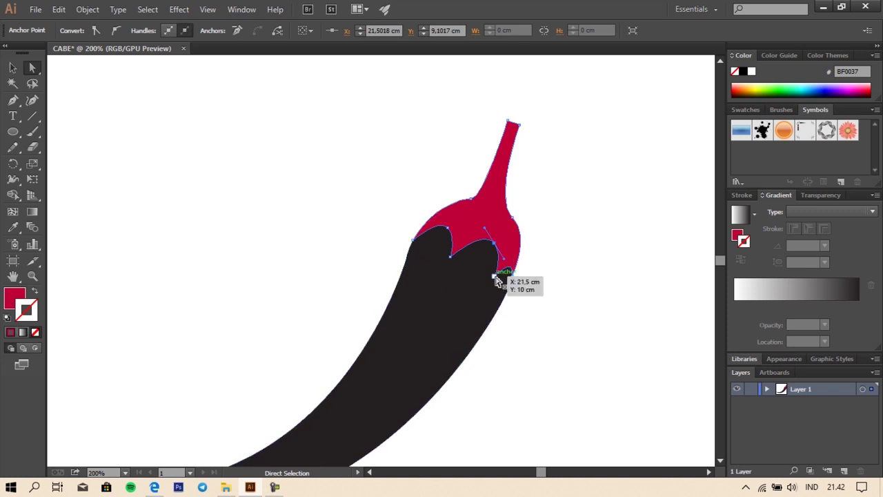
Reshape the right-hand calyx notches and scallop handles so the last lobe hugs the body
drag(495, 278, 500, 279)
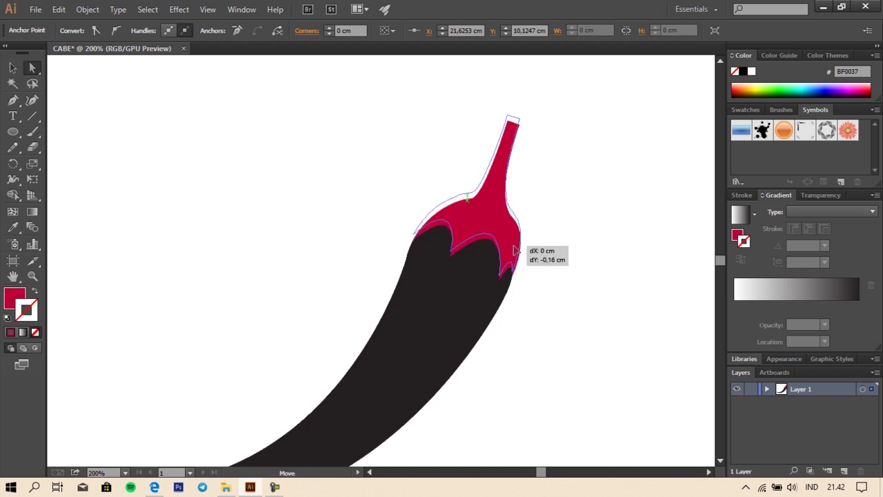
click(519, 273)
drag(515, 276, 515, 266)
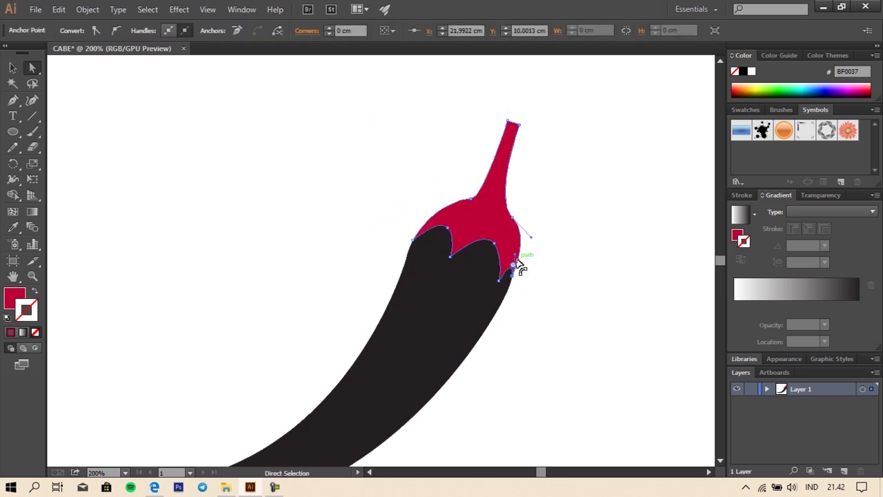
mouse_move(513, 249)
mouse_down()
mouse_move(514, 240)
mouse_move(516, 262)
mouse_move(489, 281)
mouse_move(485, 245)
mouse_move(488, 252)
mouse_up()
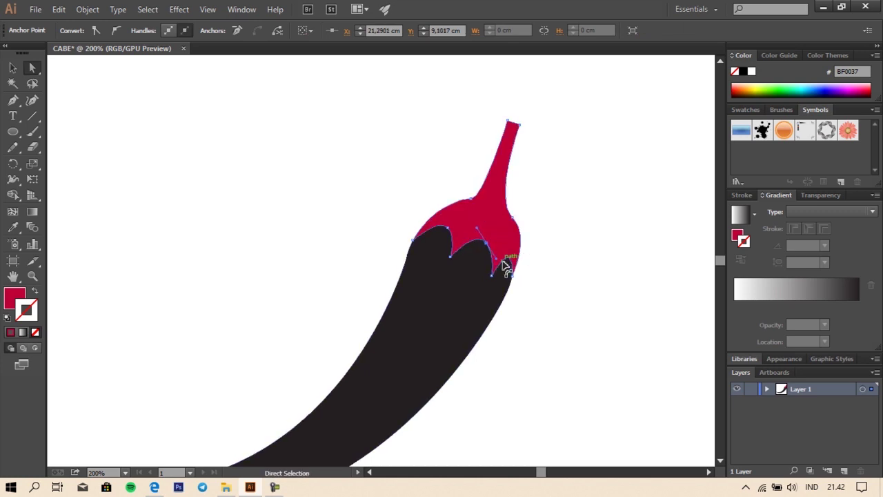
click(512, 277)
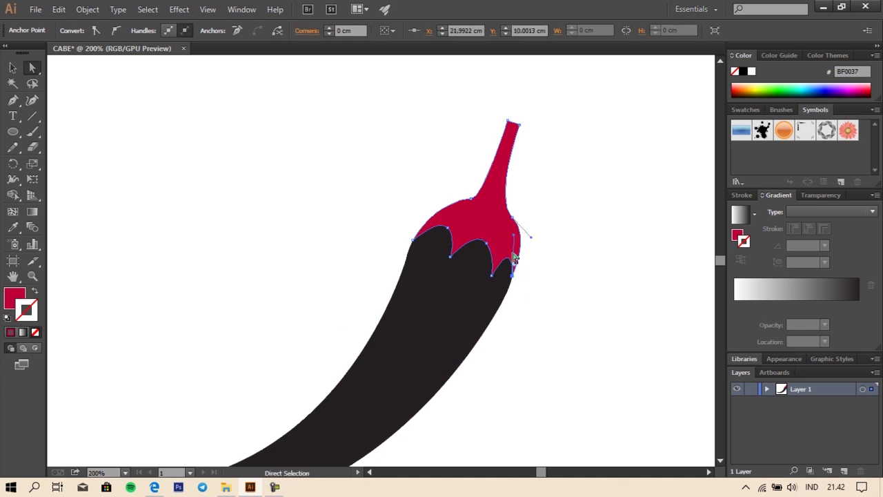
drag(516, 241, 520, 228)
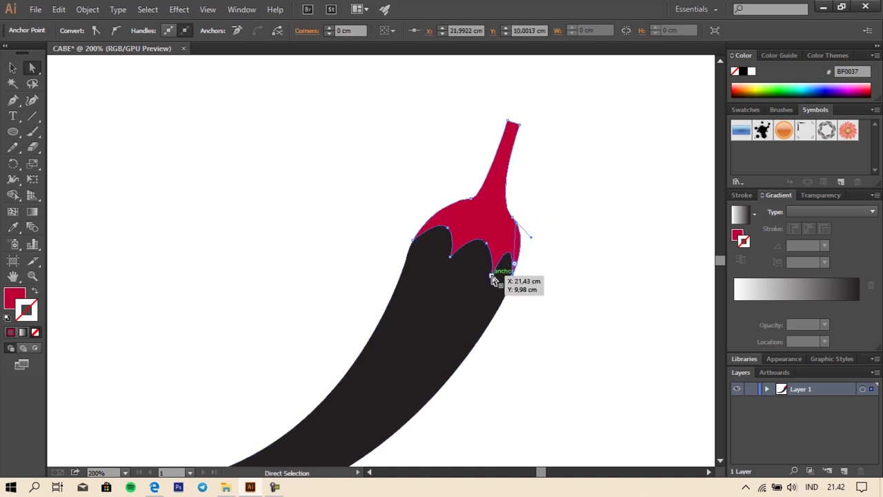
click(13, 68)
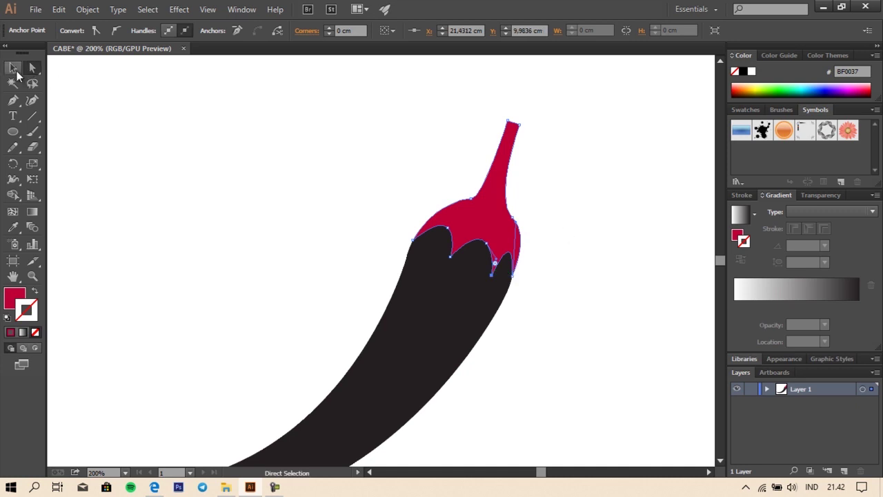
Fill the calyx and stem bright green (#00BF1C), then select the black pepper body
click(183, 136)
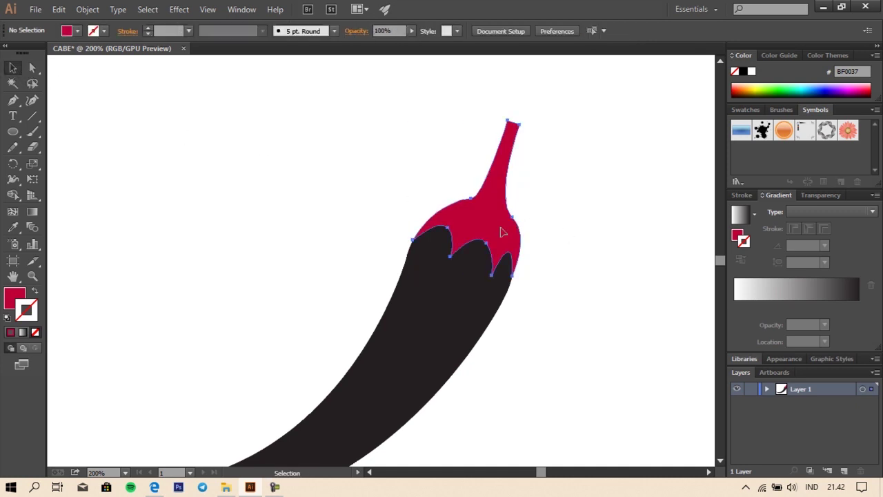
click(482, 196)
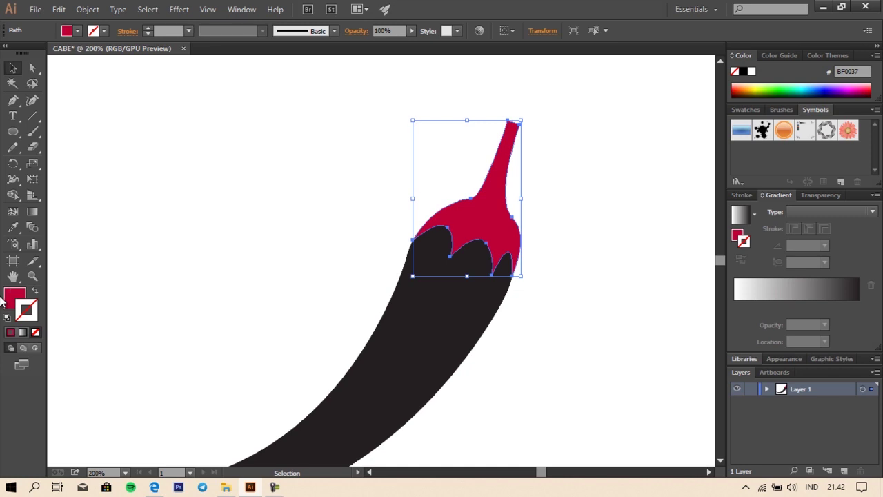
click(12, 294)
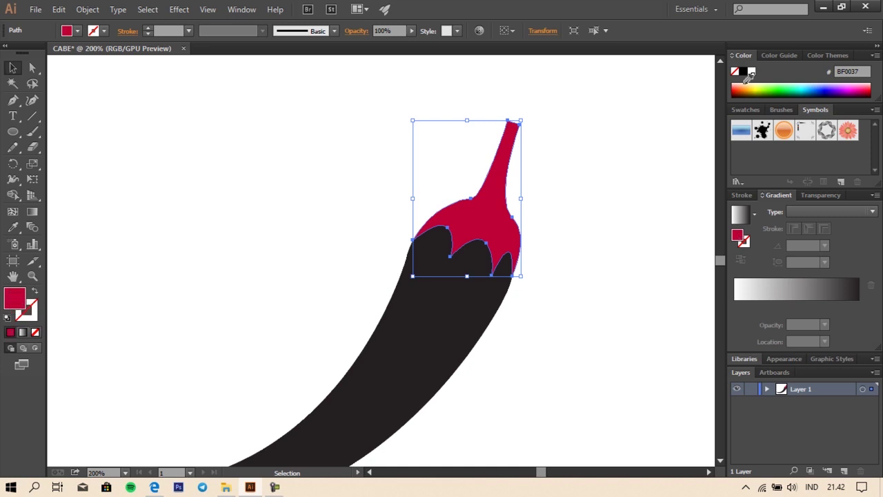
click(786, 85)
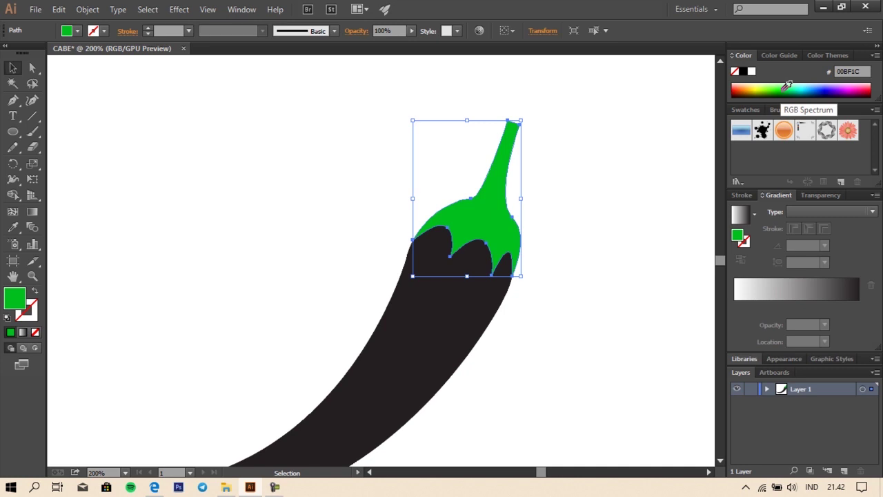
click(580, 287)
click(466, 309)
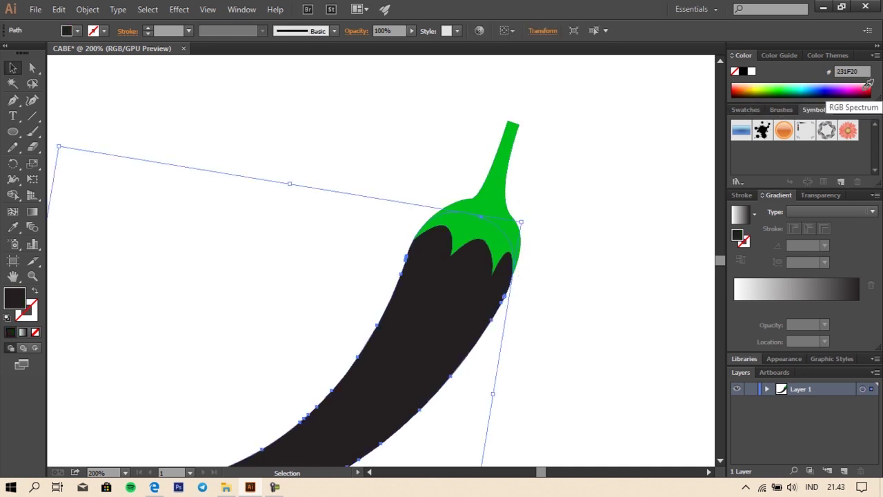
Fill the pepper body red #D40005 and zoom out to view the whole pepper
click(870, 95)
click(873, 84)
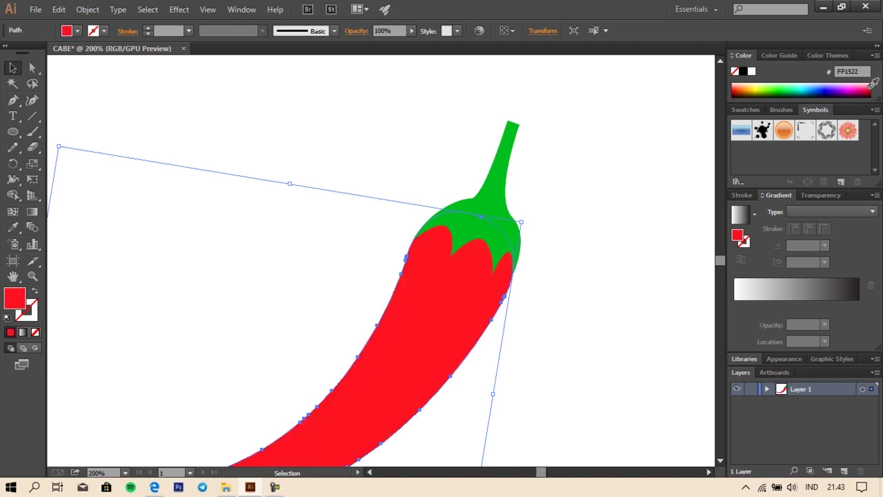
click(872, 88)
drag(869, 89, 874, 84)
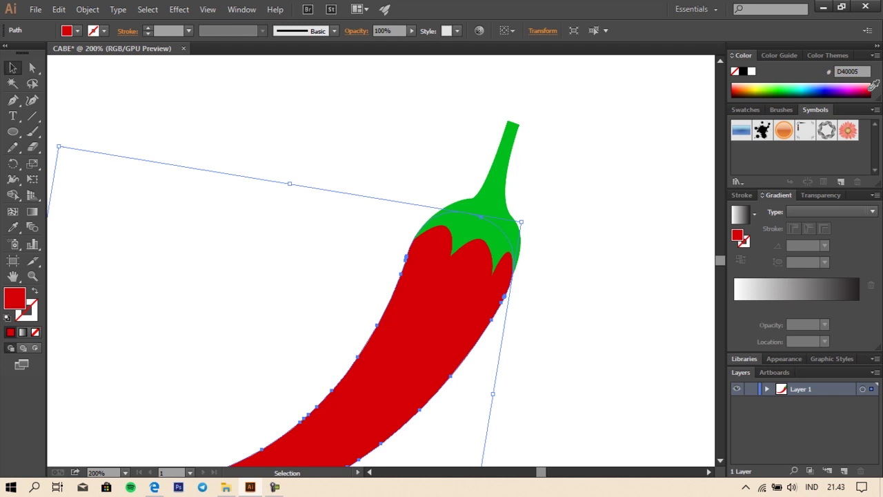
scroll(567, 226, down, 1)
scroll(575, 231, down, 1)
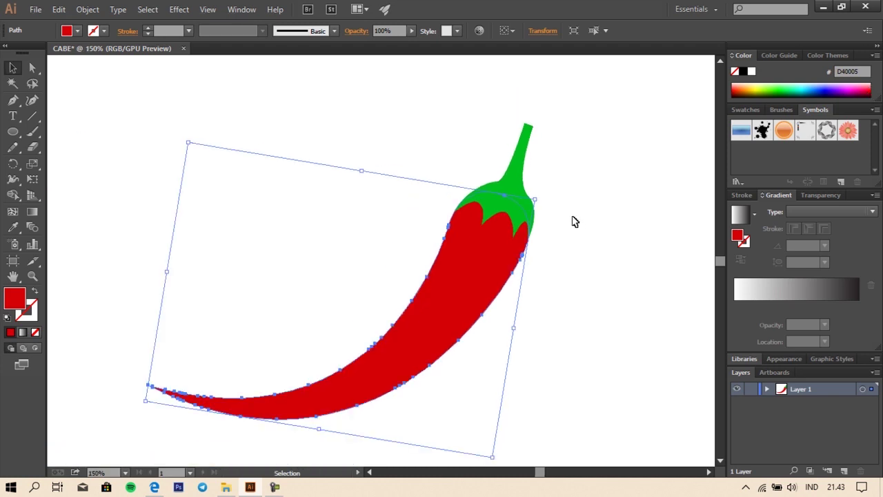
click(594, 221)
scroll(465, 213, down, 1)
scroll(458, 217, up, 1)
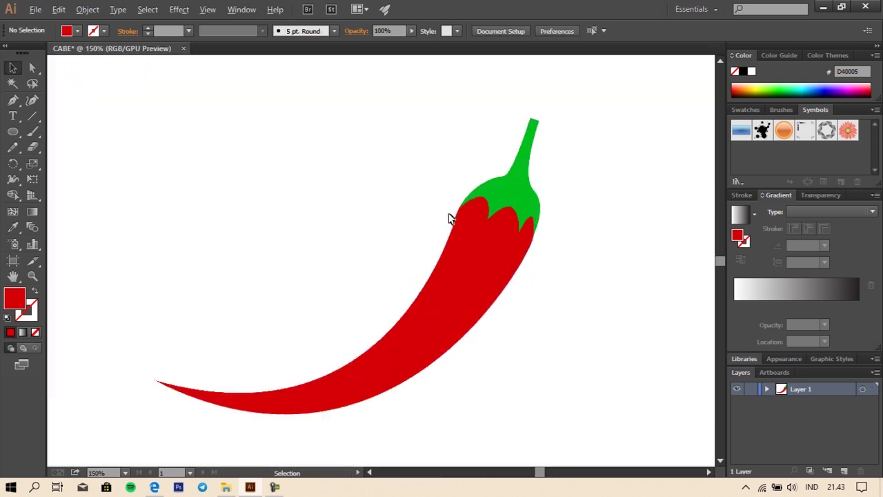
scroll(449, 218, down, 1)
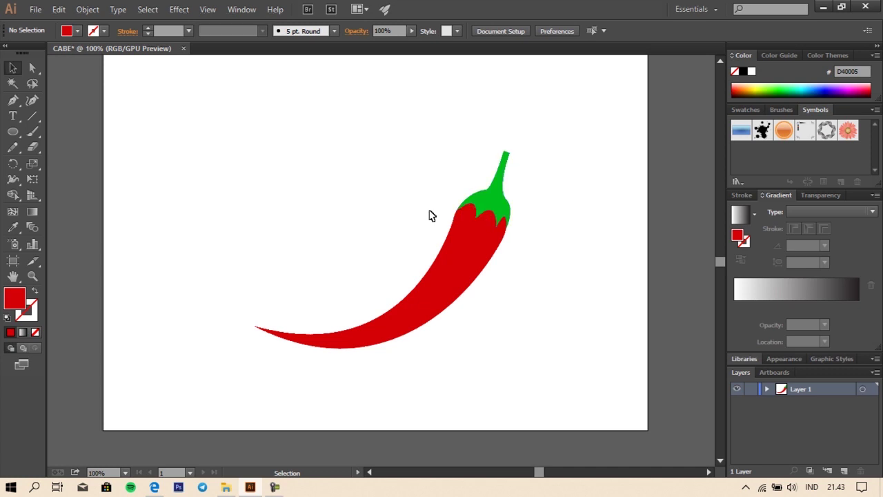
scroll(418, 217, up, 1)
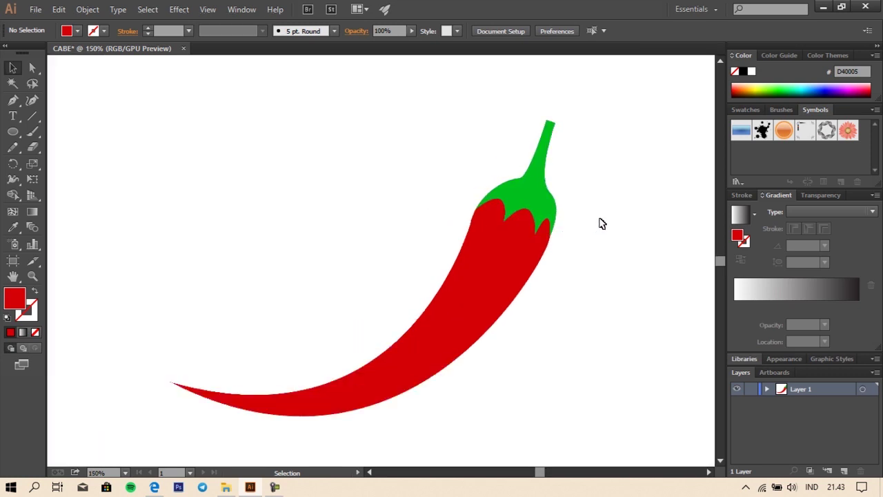
click(496, 283)
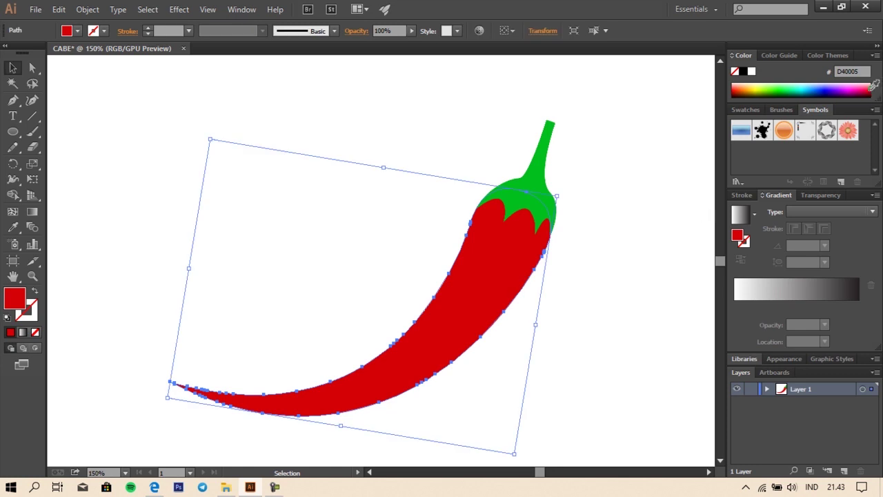
Recolour the chili body fill to bright red E60006 from an enlarged Color spectrum, then deselect
click(865, 84)
drag(864, 84, 874, 88)
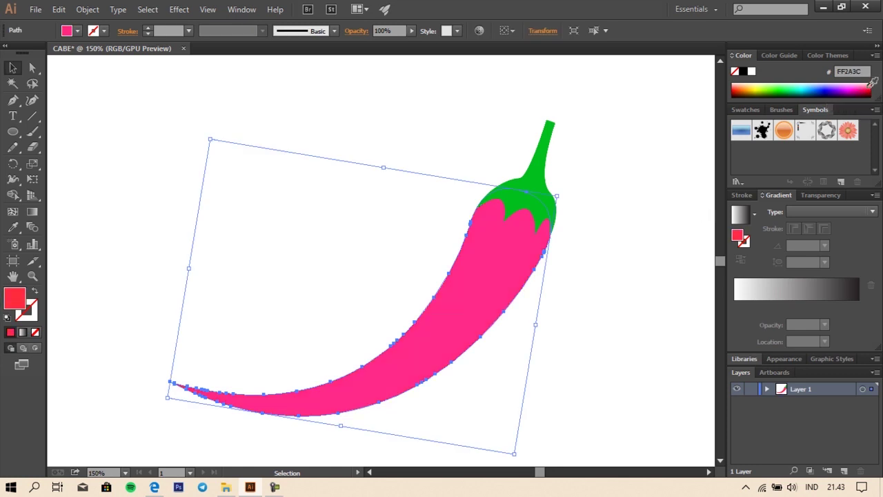
drag(874, 86, 875, 80)
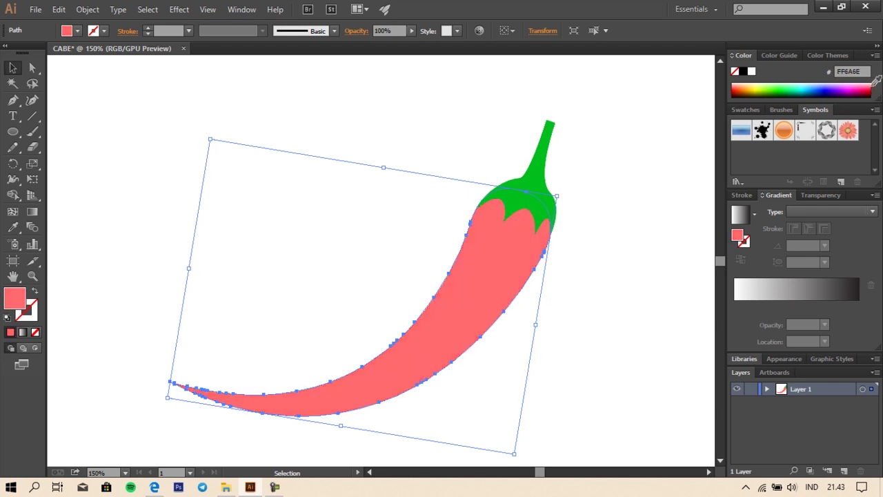
drag(808, 101, 808, 111)
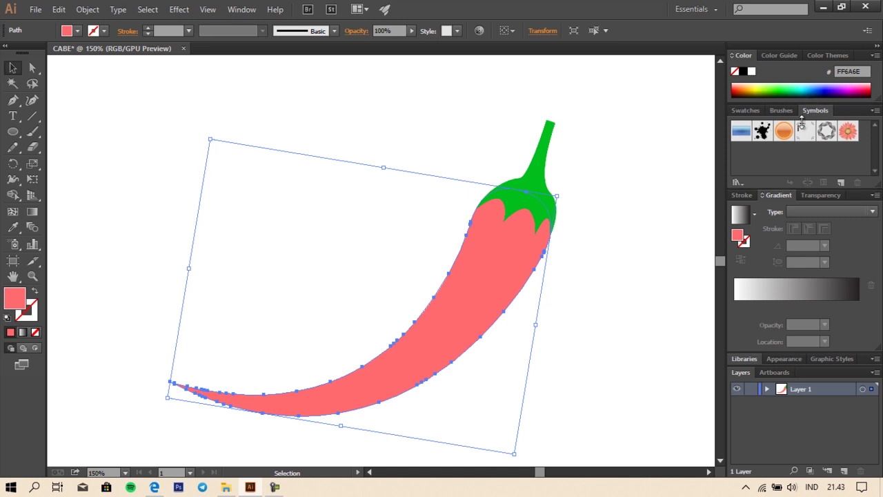
click(875, 92)
click(875, 92)
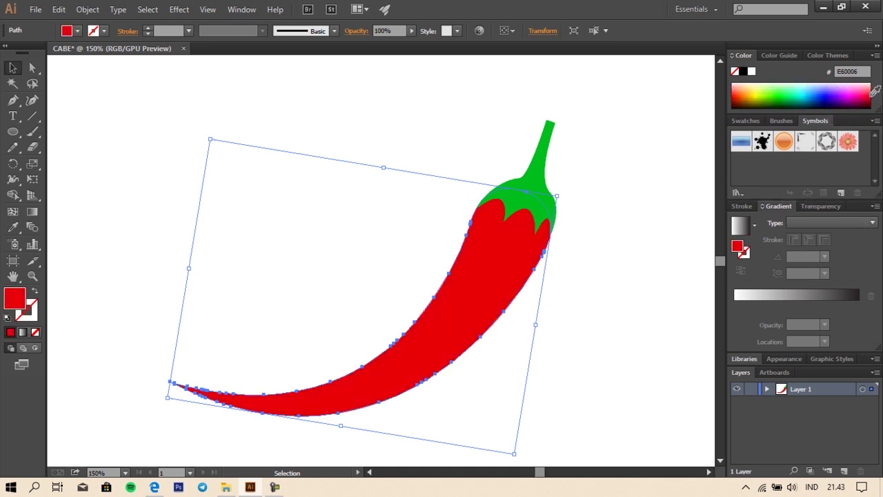
click(189, 110)
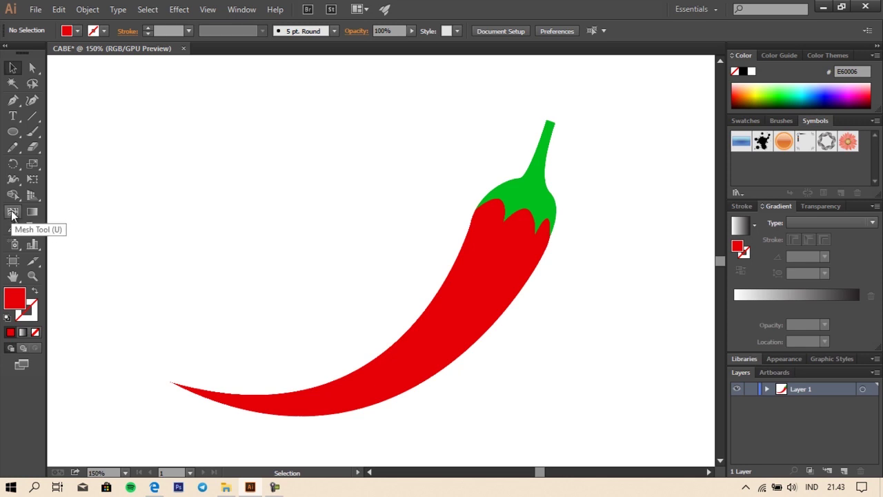
Add a mesh point on the chili body's lower half and tint it red
click(12, 214)
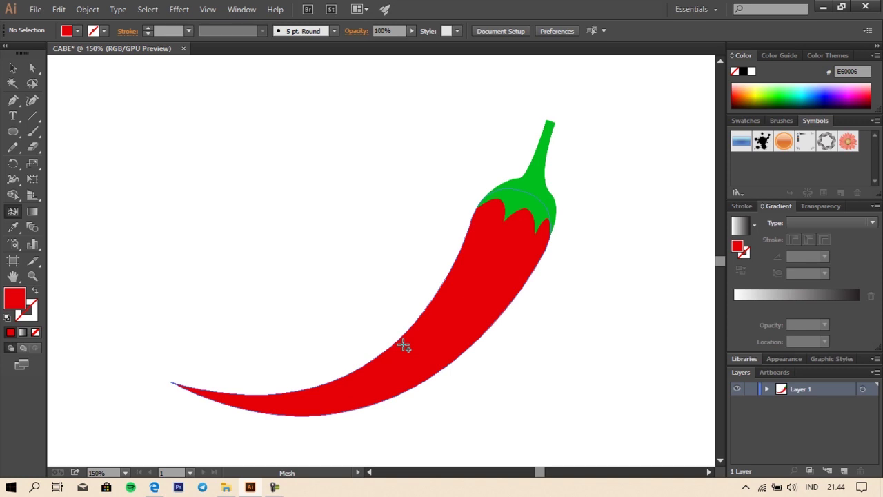
click(406, 343)
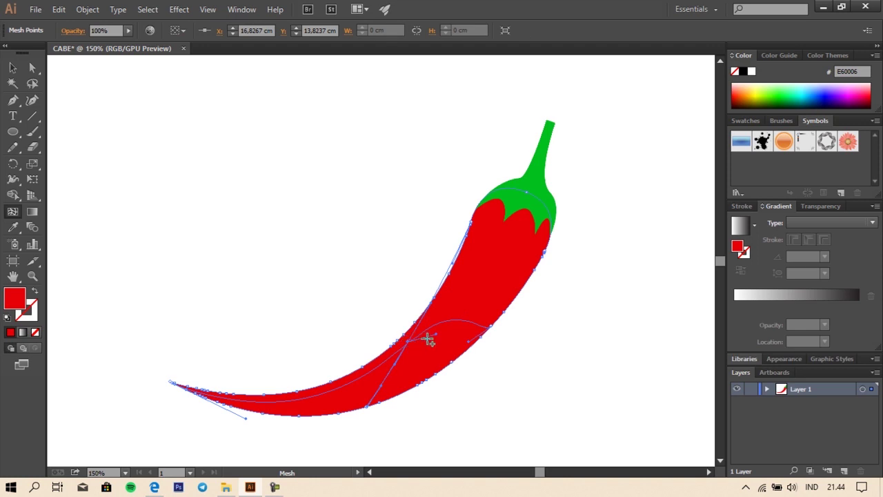
key(ctrl+shift+a)
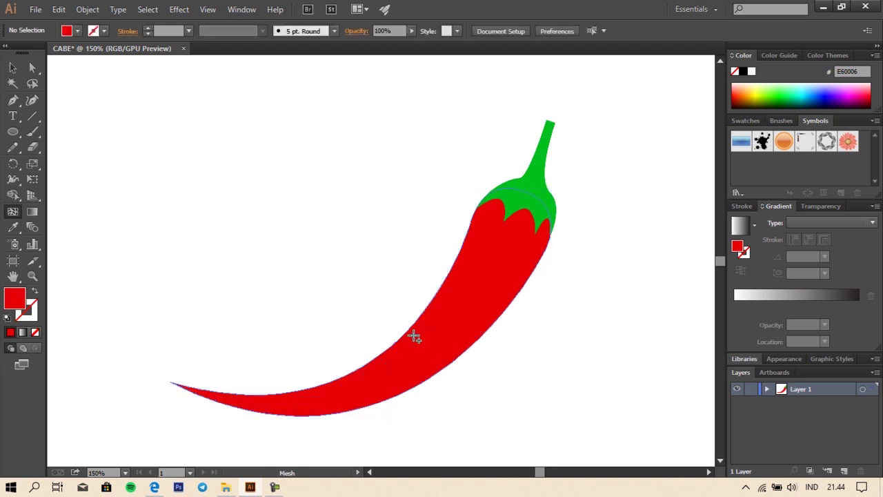
click(413, 336)
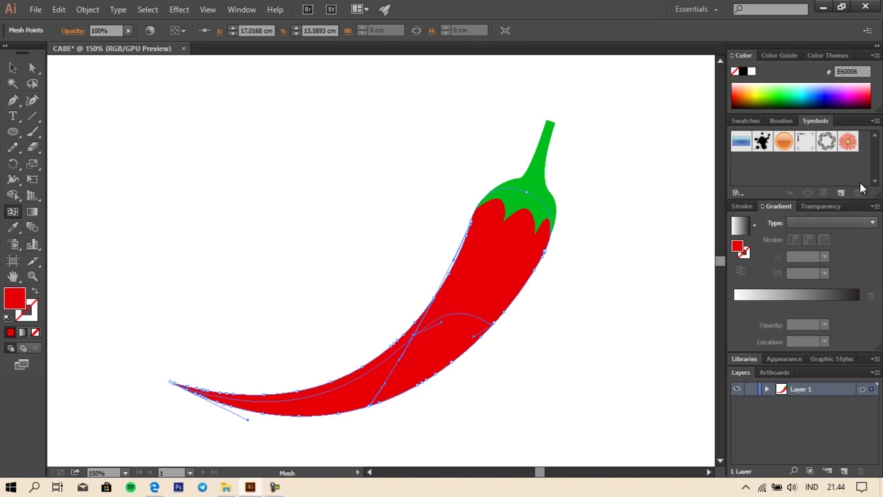
click(871, 96)
Adjust the first mesh point's colour to a bright red
click(870, 91)
click(871, 90)
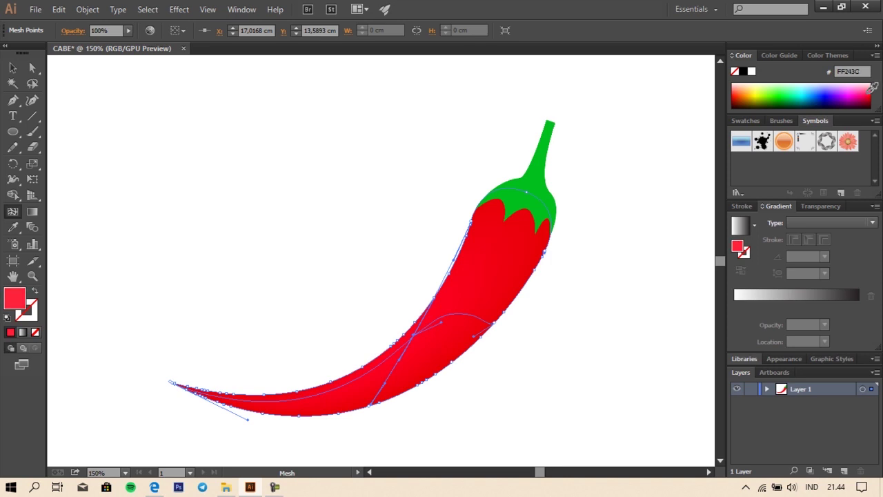
click(873, 85)
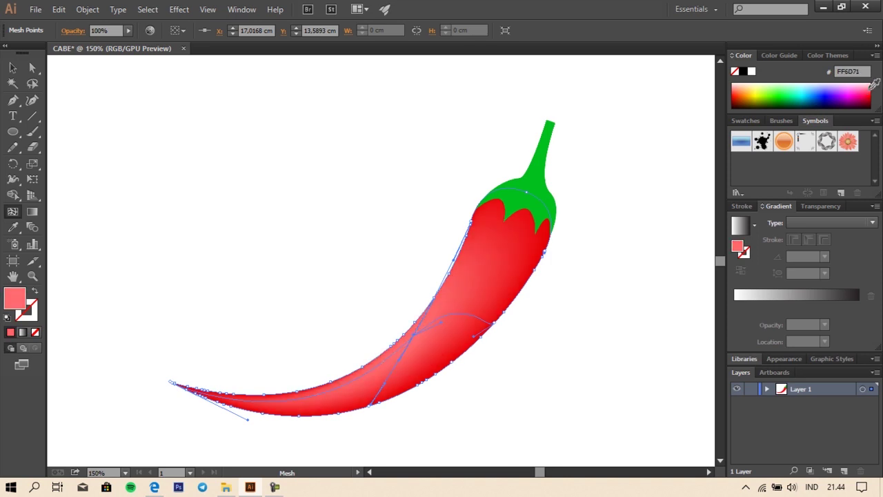
click(873, 86)
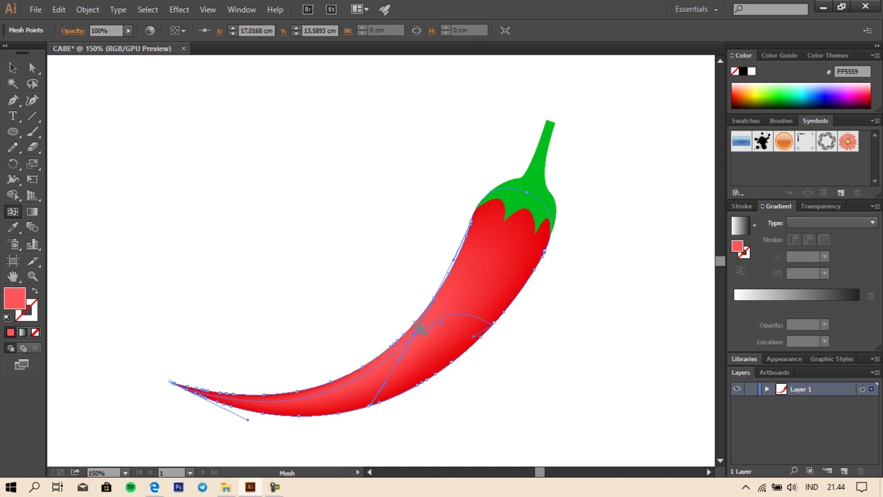
click(870, 100)
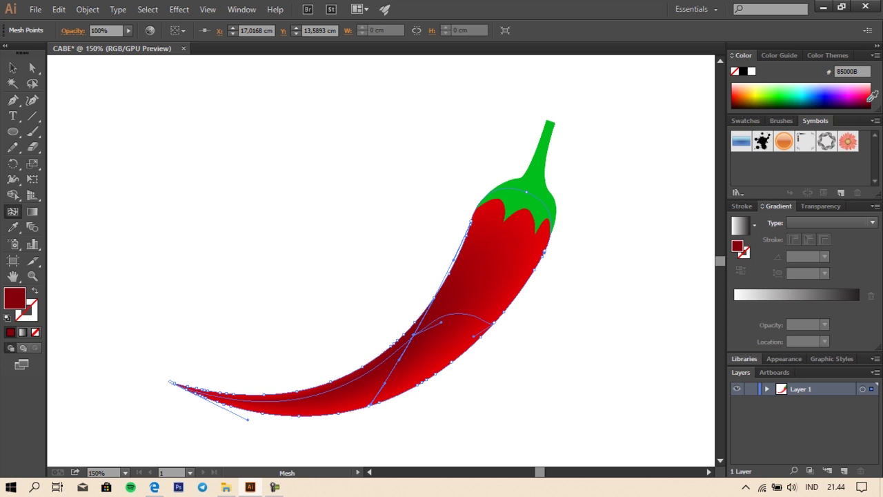
click(874, 86)
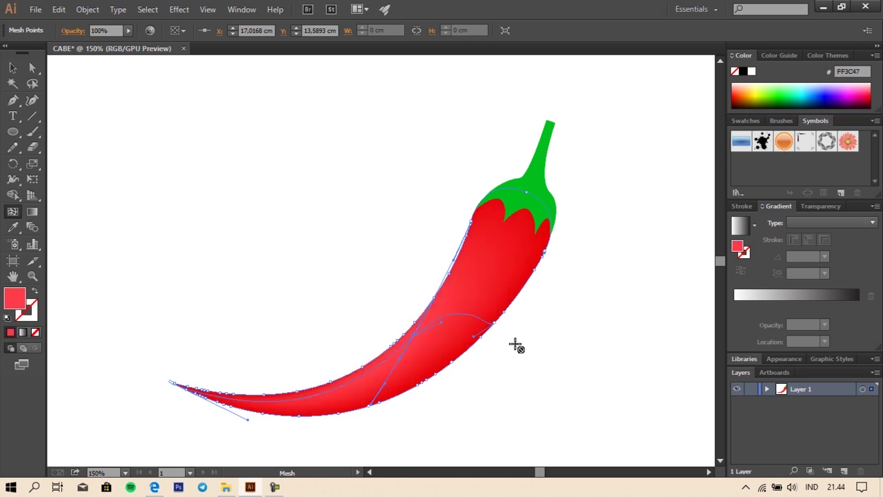
Add more mesh points near the body's lower edge and tint one dark red
click(460, 351)
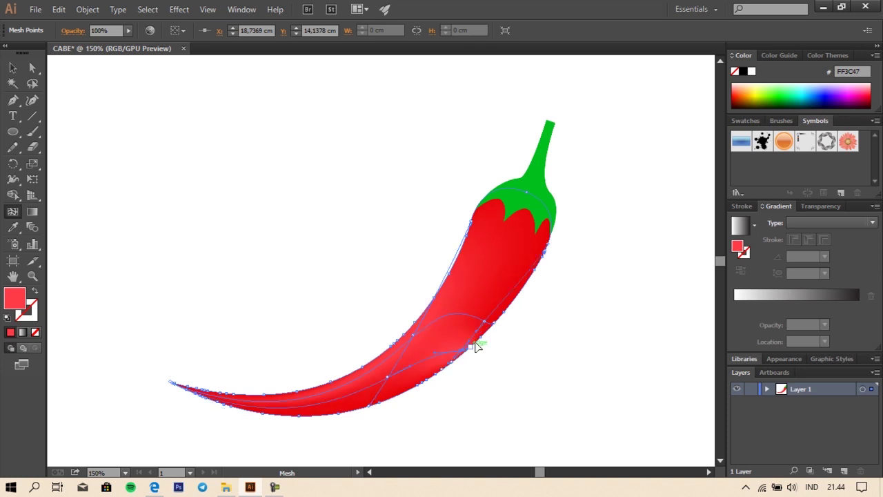
drag(462, 350, 489, 318)
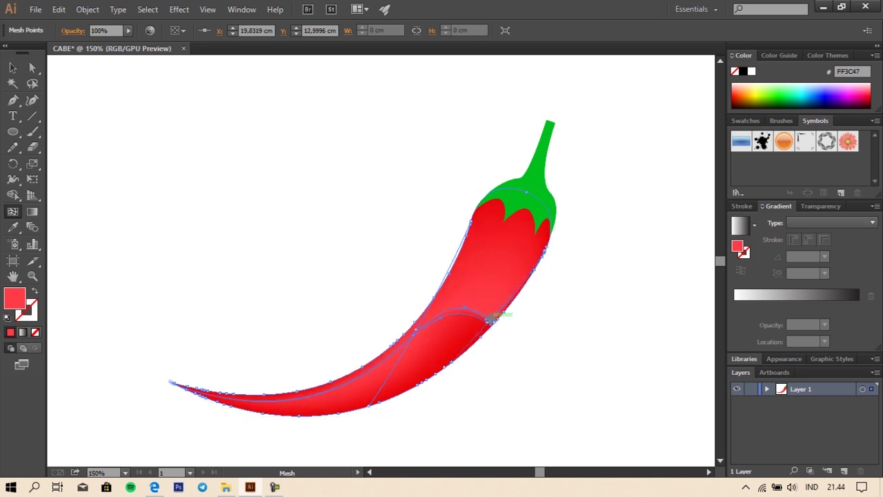
drag(489, 318, 410, 383)
click(410, 387)
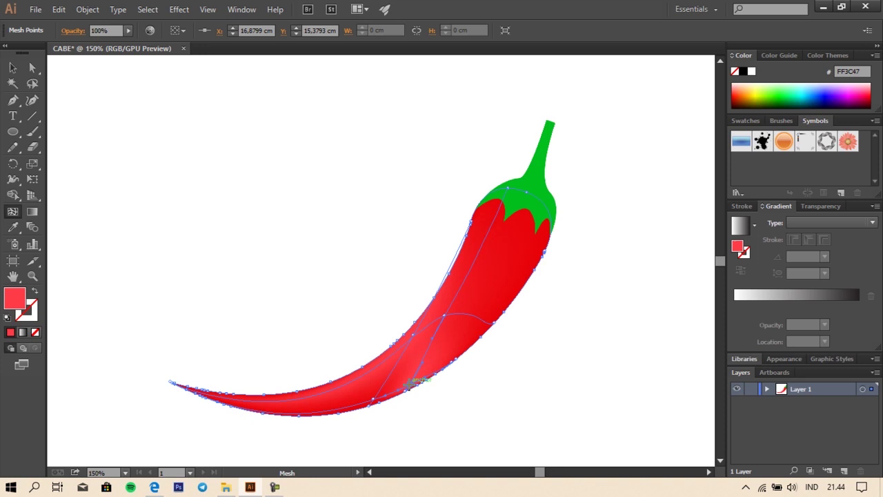
key(ctrl+z)
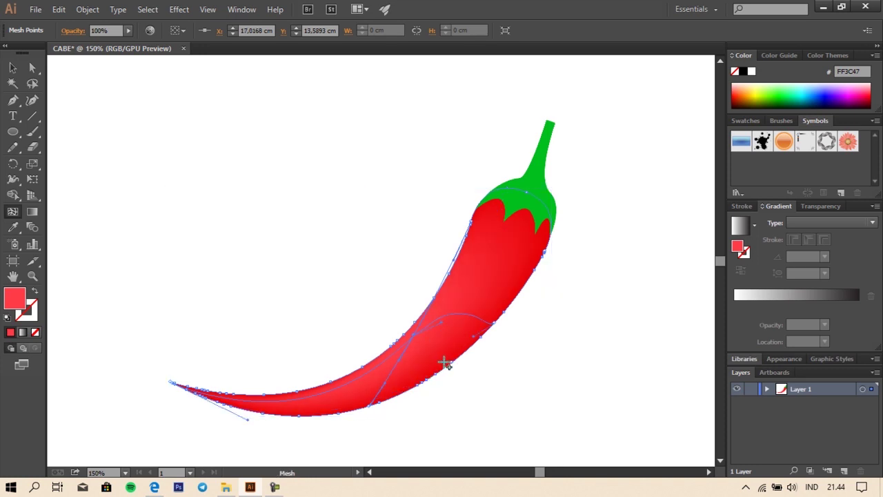
click(445, 363)
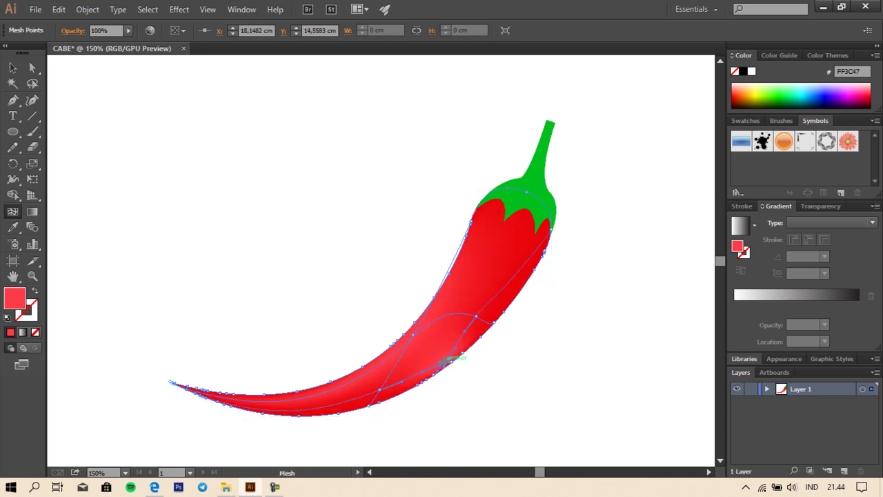
click(870, 101)
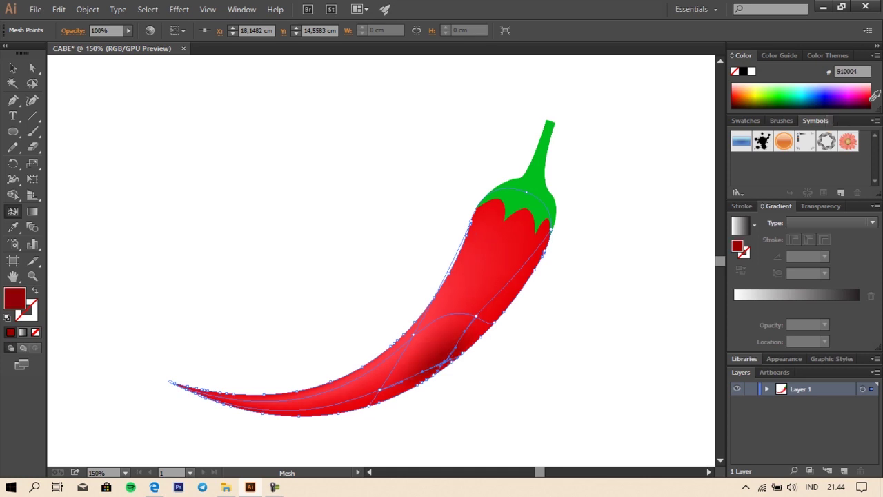
click(870, 99)
Reposition two mesh points with Direct Selection and deselect to review the shading
click(33, 67)
drag(476, 319, 487, 321)
drag(436, 378, 418, 375)
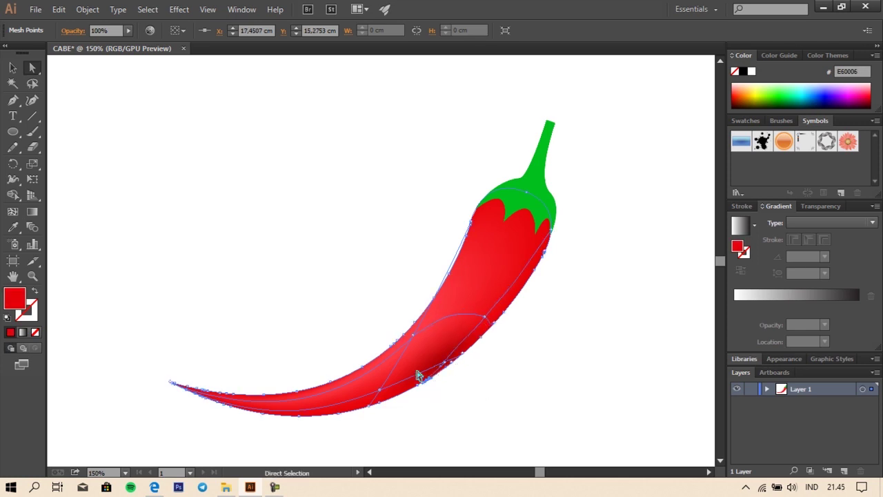
click(578, 358)
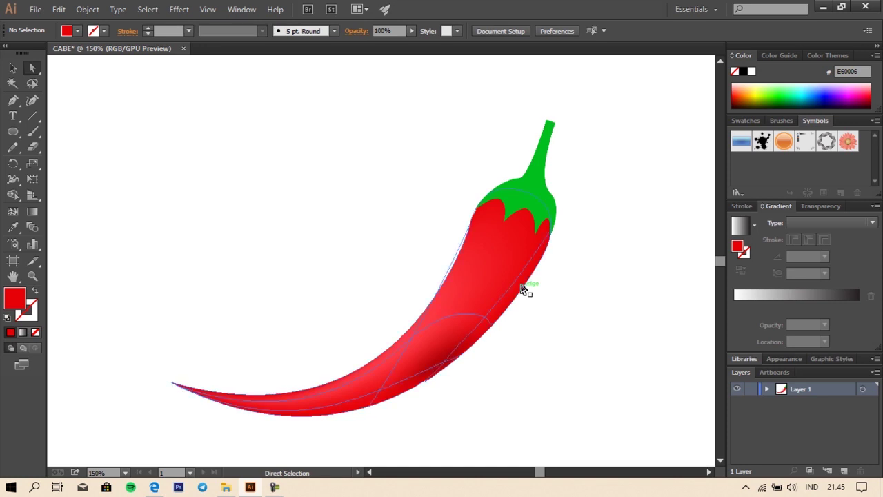
Darken the mesh point in the body's middle to deep red #B60005
click(485, 320)
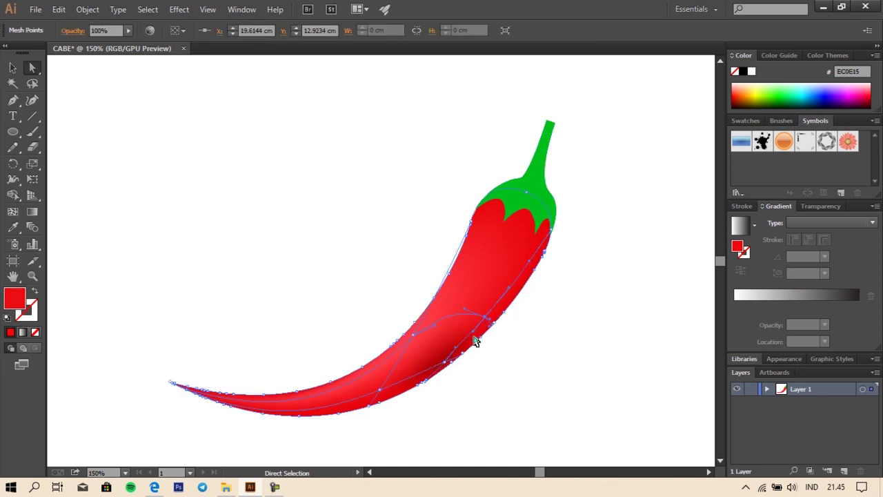
click(870, 100)
click(872, 93)
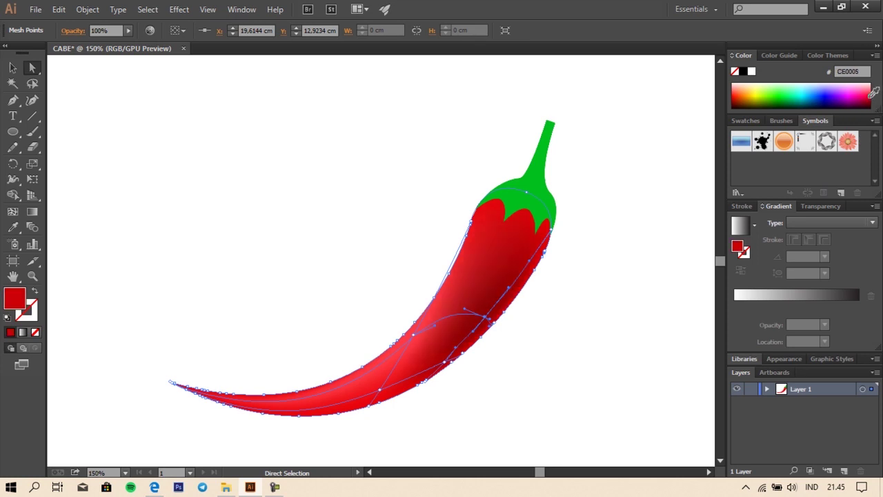
click(873, 95)
click(873, 95)
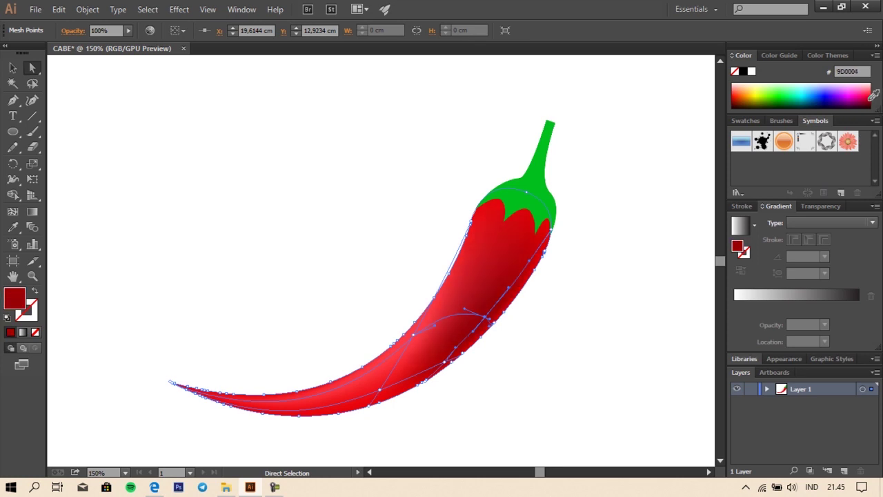
click(877, 94)
click(874, 94)
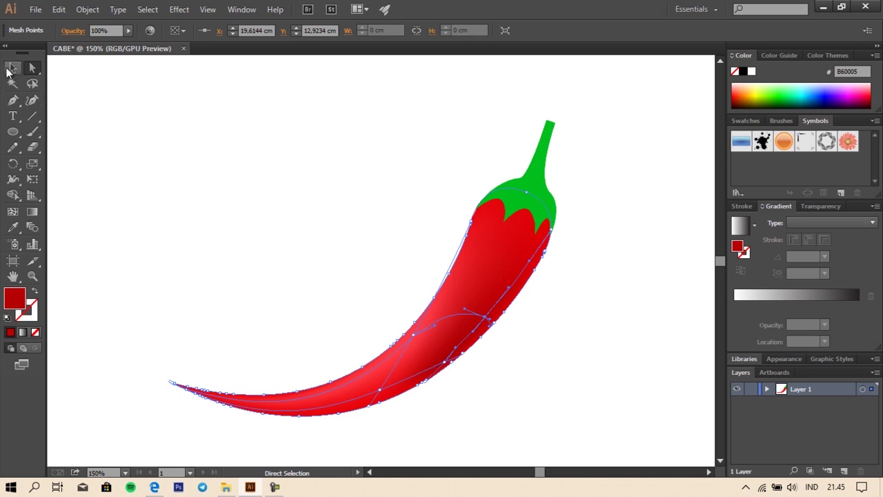
Add a mesh point on the calyx, tint it bright green #1ACE00, and deselect
click(14, 213)
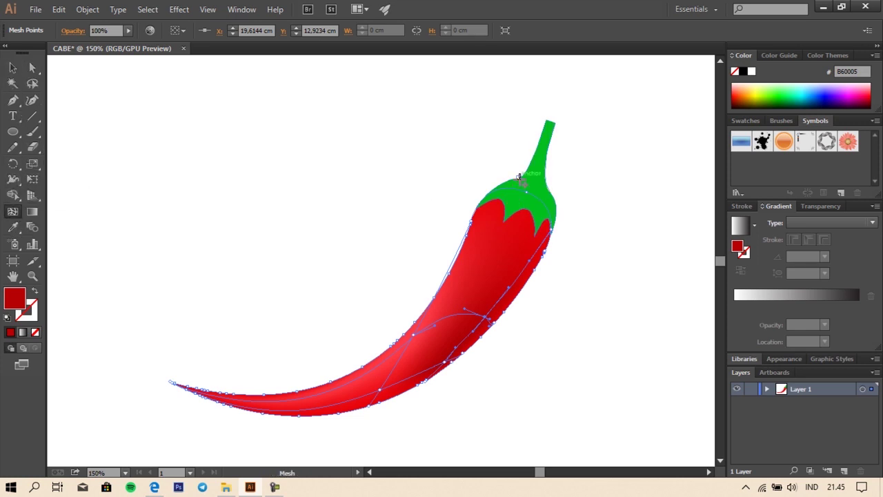
click(507, 198)
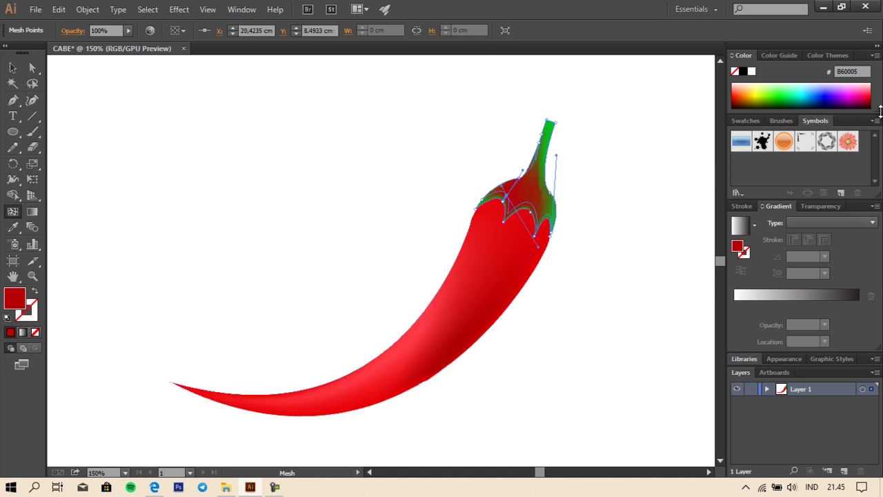
click(778, 94)
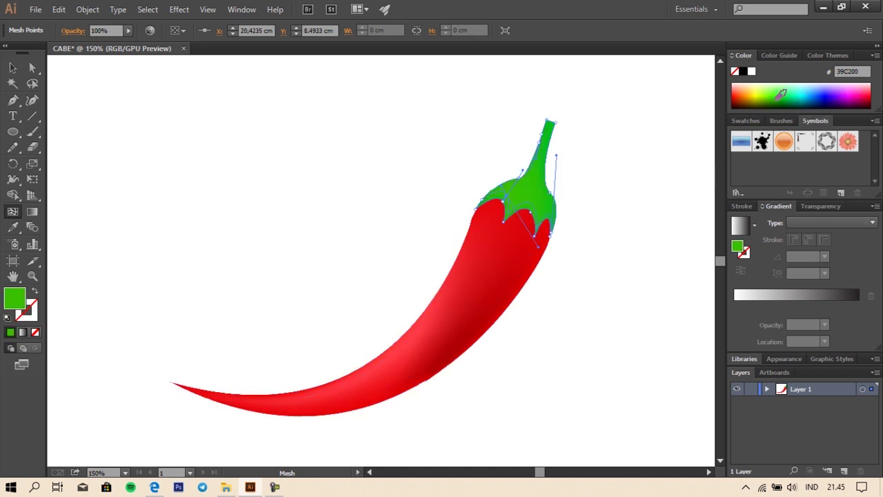
click(780, 93)
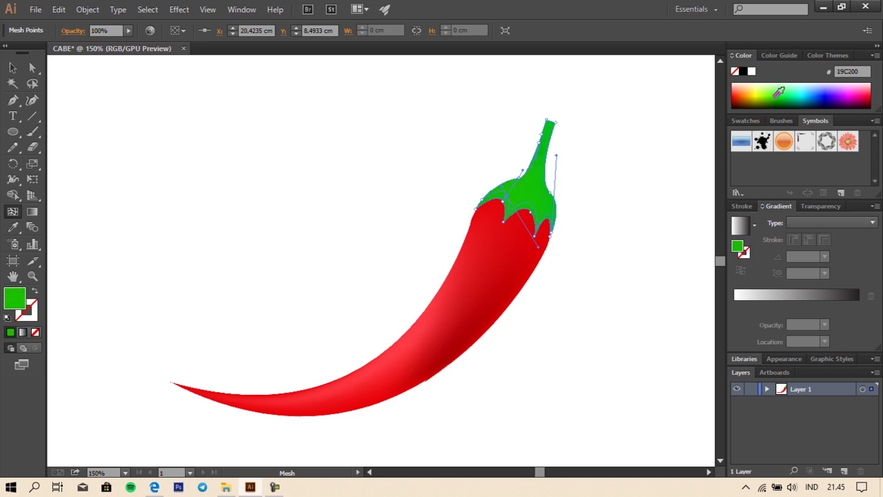
click(778, 92)
click(779, 92)
click(780, 93)
click(779, 92)
click(13, 67)
click(317, 171)
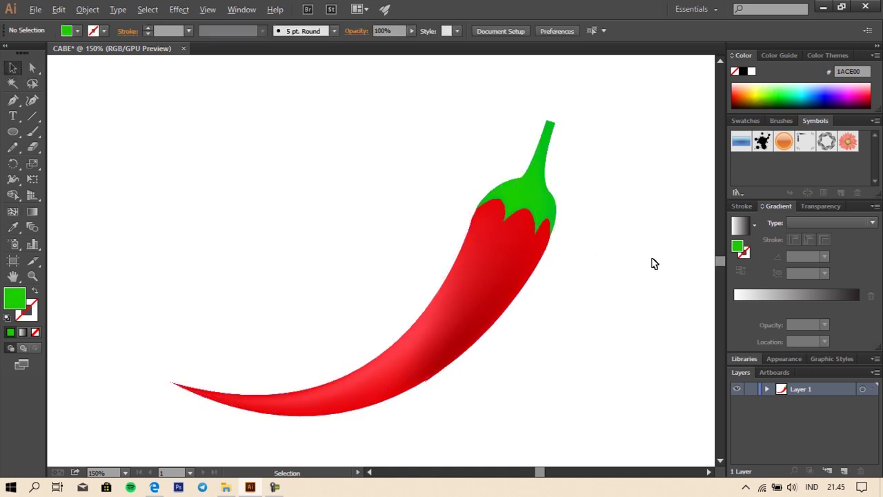
scroll(654, 264, down, 1)
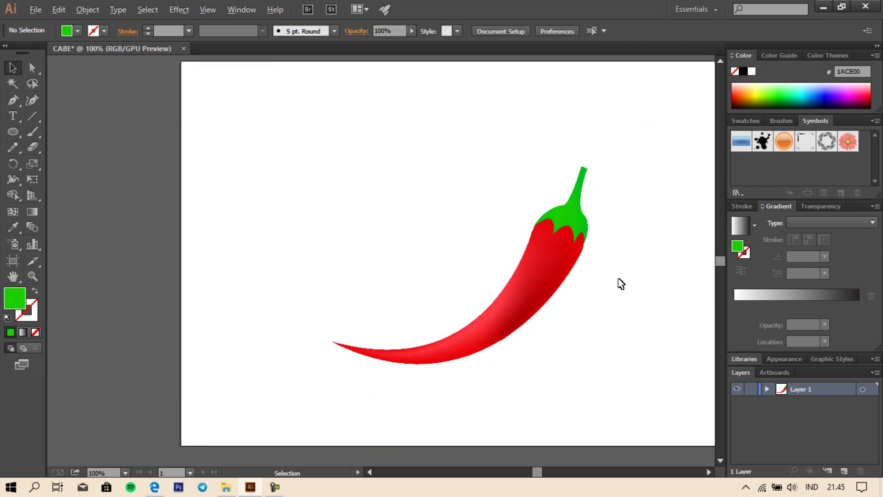
scroll(621, 284, up, 1)
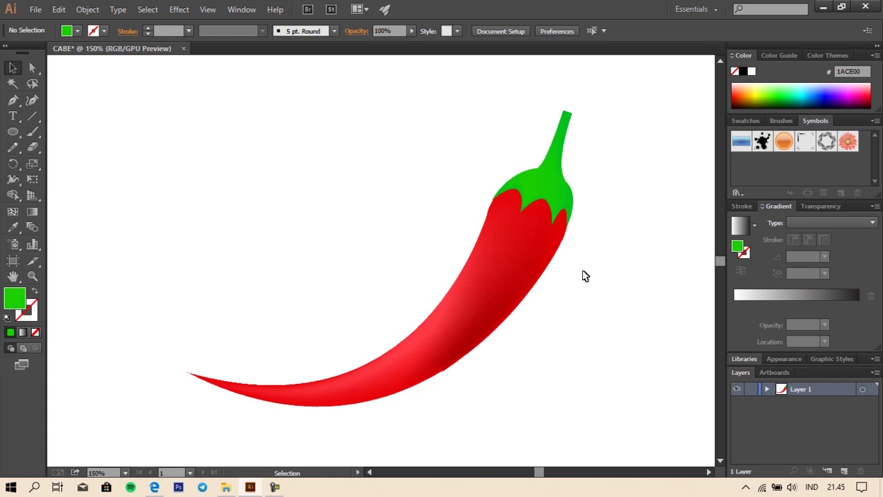
click(709, 472)
click(710, 472)
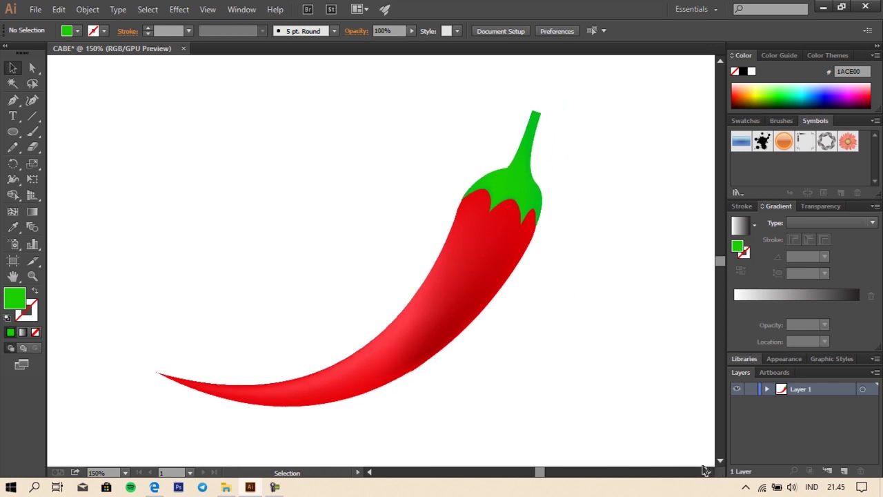
scroll(592, 338, down, 1)
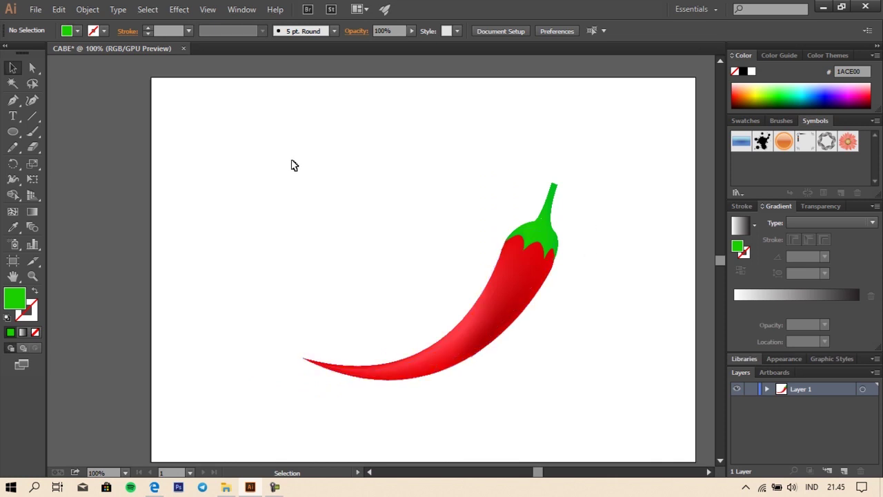
click(550, 238)
scroll(552, 238, up, 2)
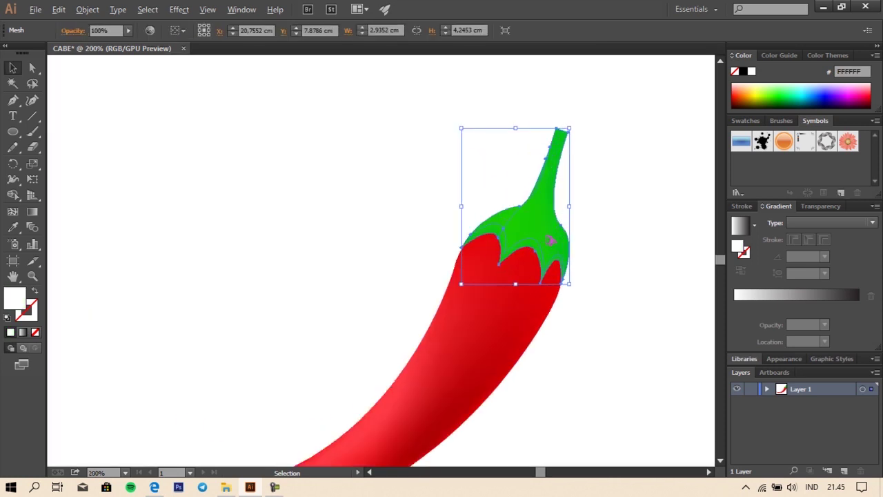
Brighten a calyx mesh point to green #00E61B, then zoom out and deselect
click(32, 67)
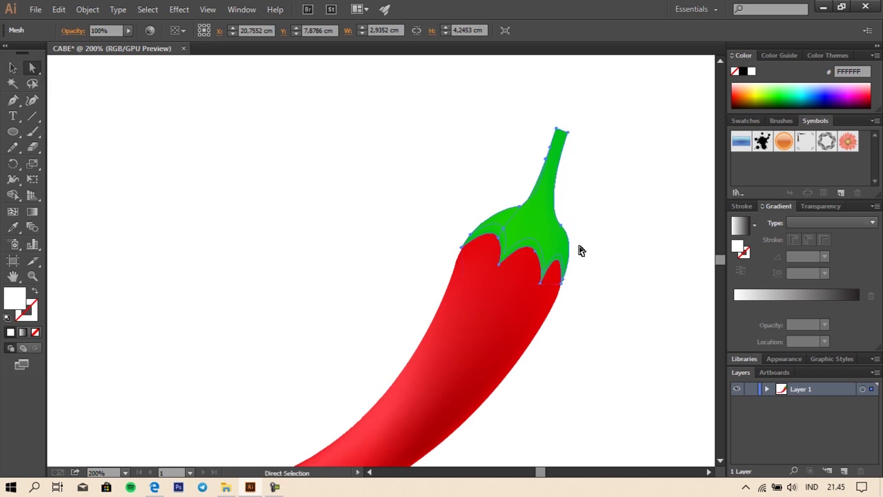
click(501, 230)
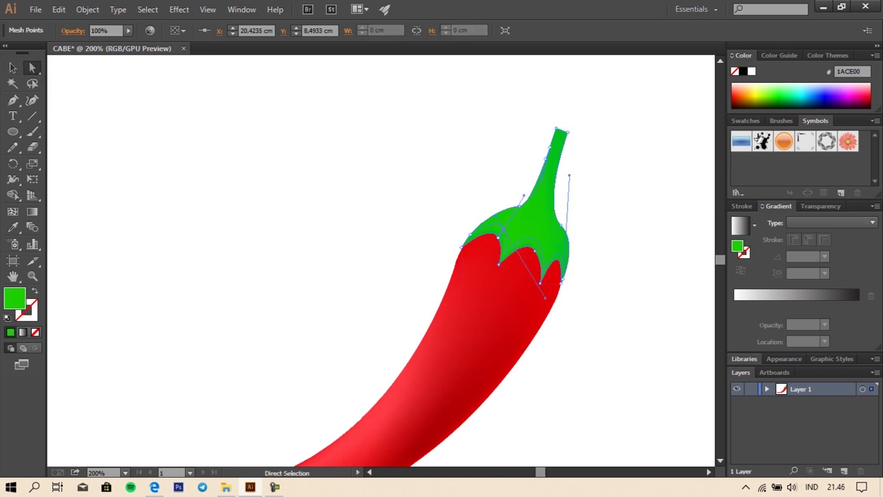
click(785, 90)
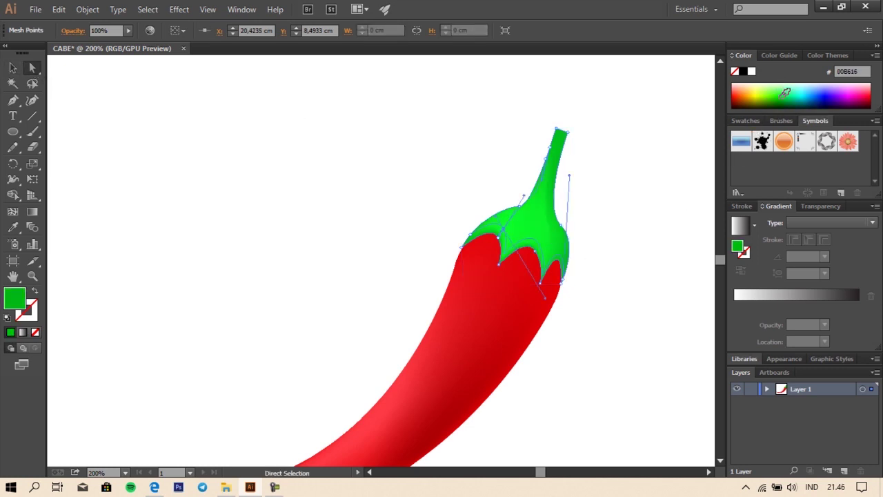
click(785, 90)
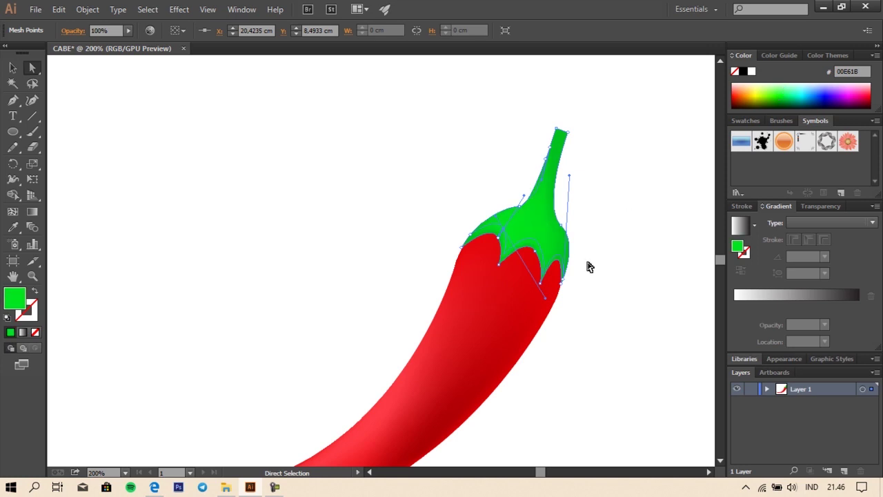
click(562, 254)
scroll(598, 262, down, 2)
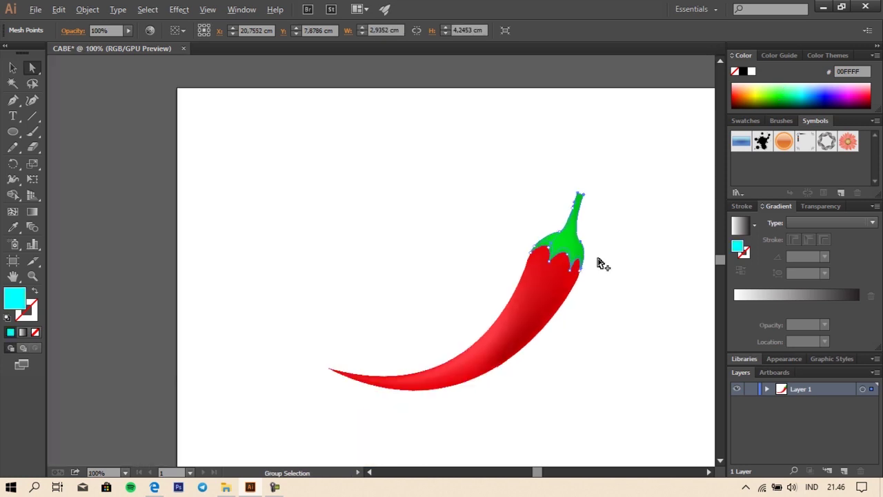
key(v)
click(328, 175)
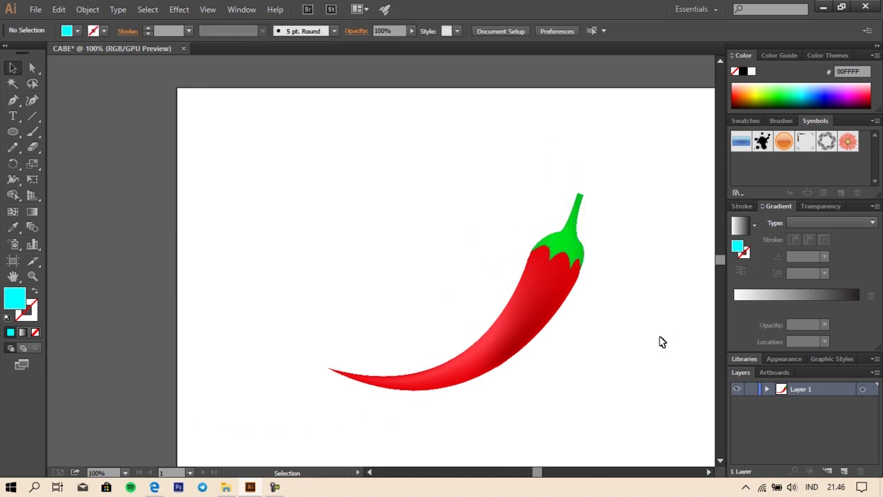
Marquee-select the chili body, open its context menu, then dismiss it and deselect
click(711, 472)
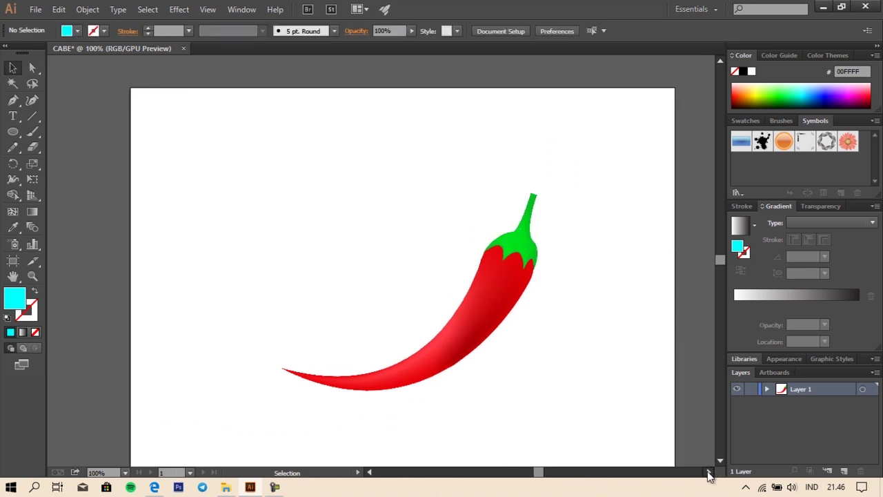
click(710, 473)
scroll(518, 338, down, 1)
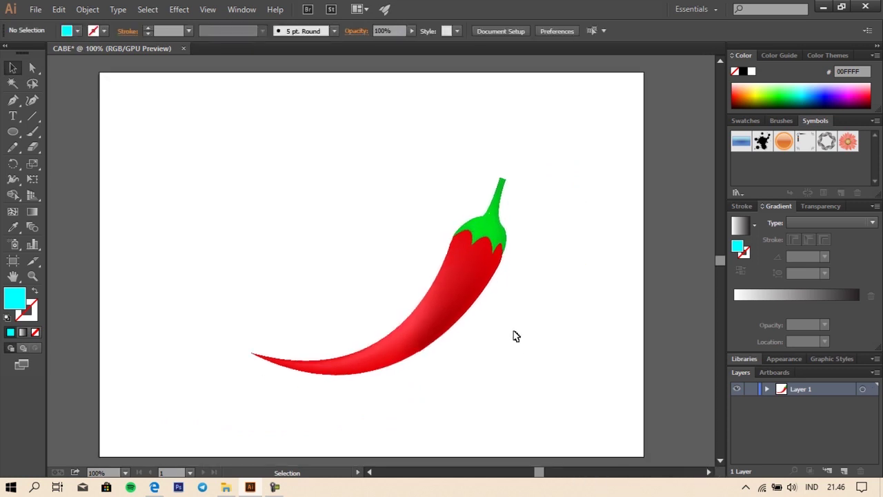
drag(228, 132, 568, 414)
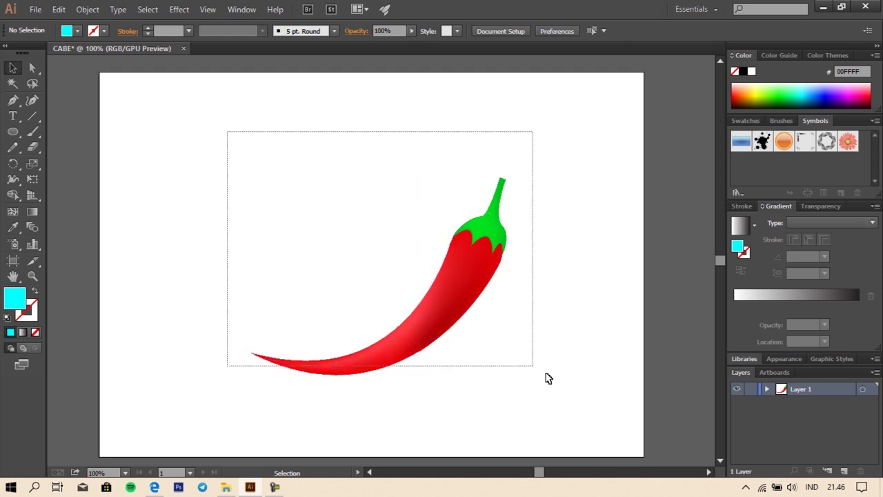
right_click(484, 257)
click(550, 207)
Group the chili body and calyx, nudge the group slightly left, and deselect
mouse_move(286, 154)
mouse_down()
mouse_move(529, 414)
mouse_move(530, 403)
mouse_up()
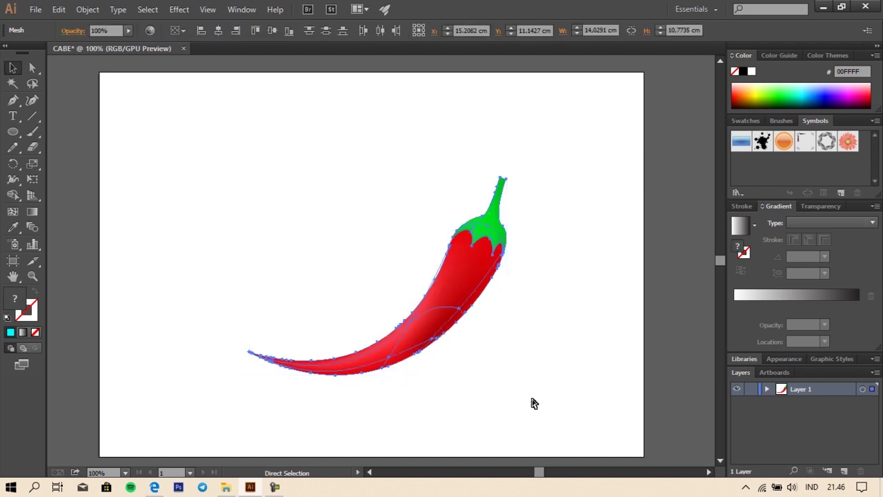
key(ctrl+h)
click(519, 299)
drag(478, 252, 464, 274)
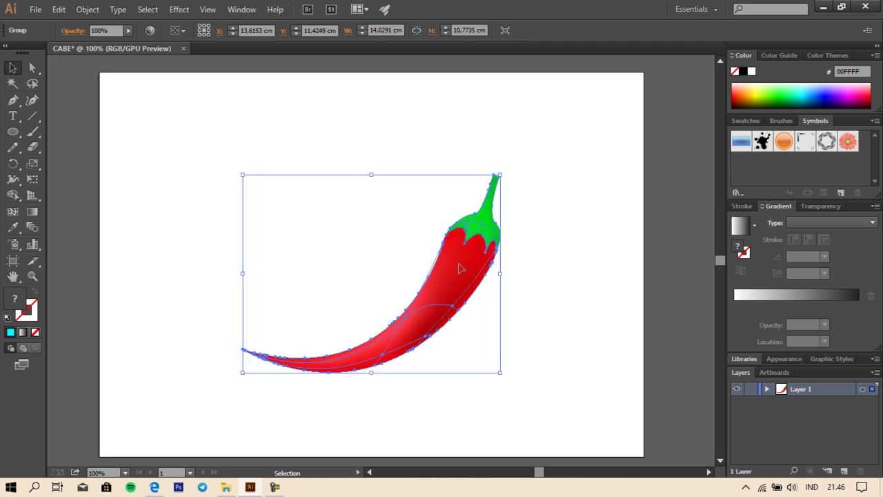
drag(464, 275, 449, 263)
click(523, 274)
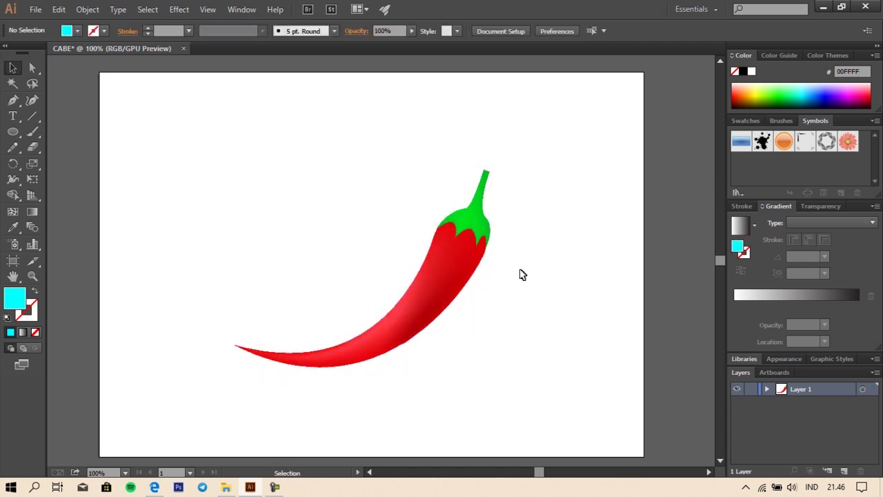
scroll(523, 274, up, 1)
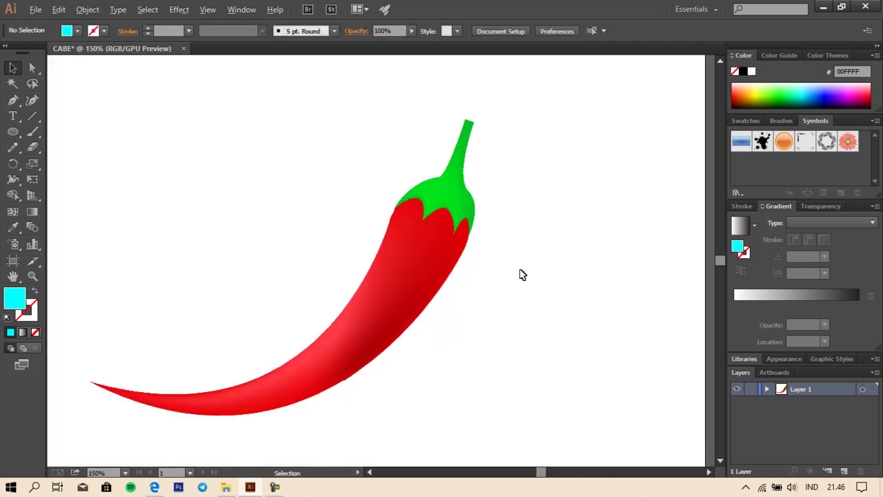
click(370, 473)
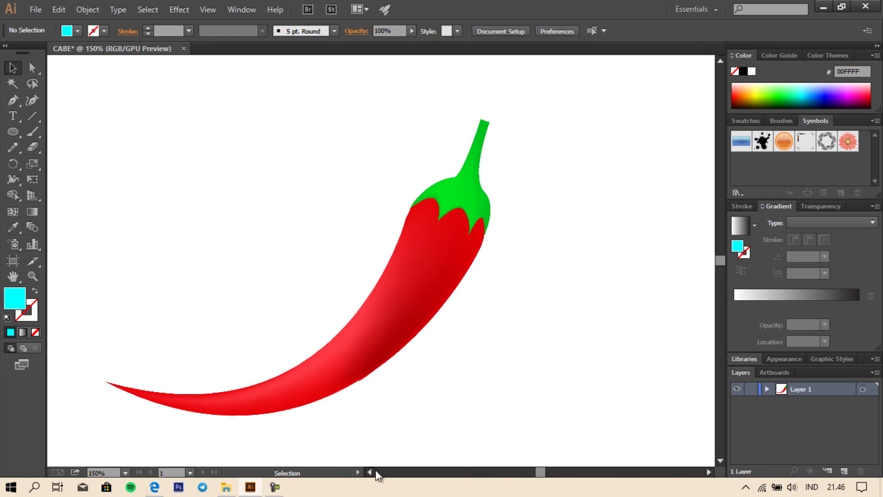
click(373, 472)
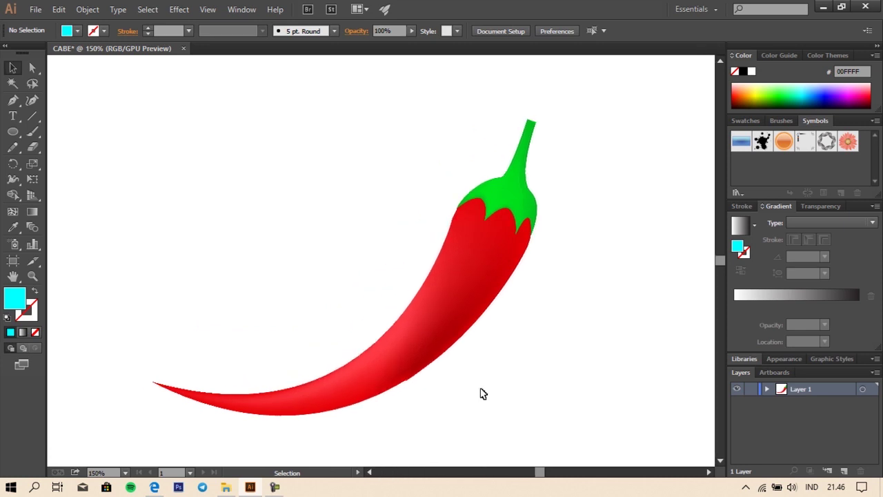